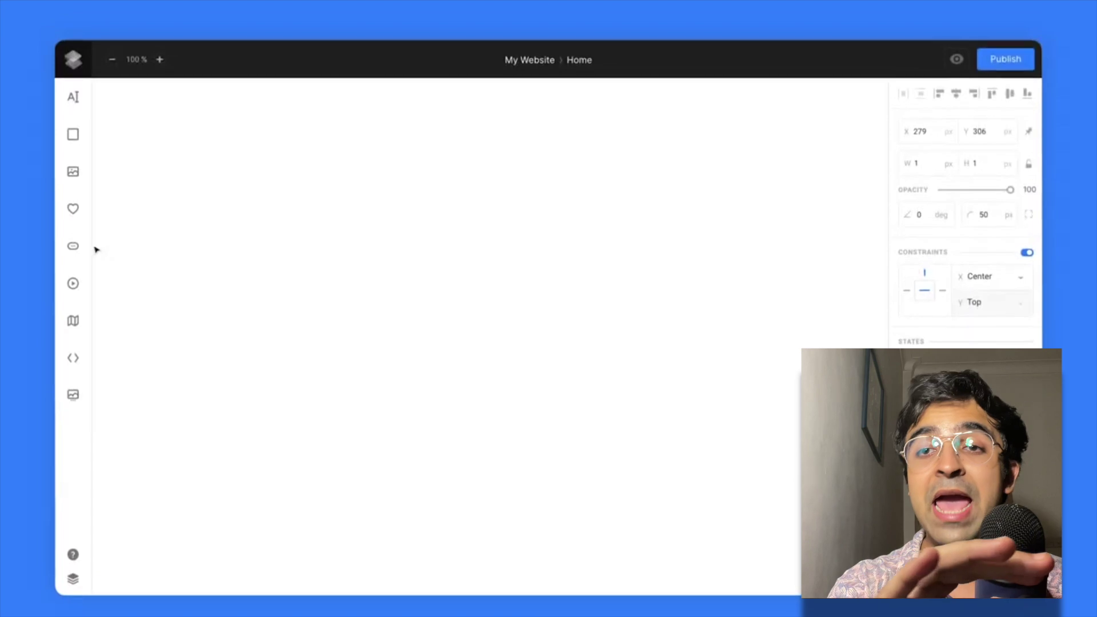
# - Draw a new button on the page labelled 'Try now for free →'
pyautogui.click(73, 246)
pyautogui.moveTo(346, 229); pyautogui.dragTo(517, 256)
pyautogui.doubleClick(514, 309)
pyautogui.write('Try now for free →')
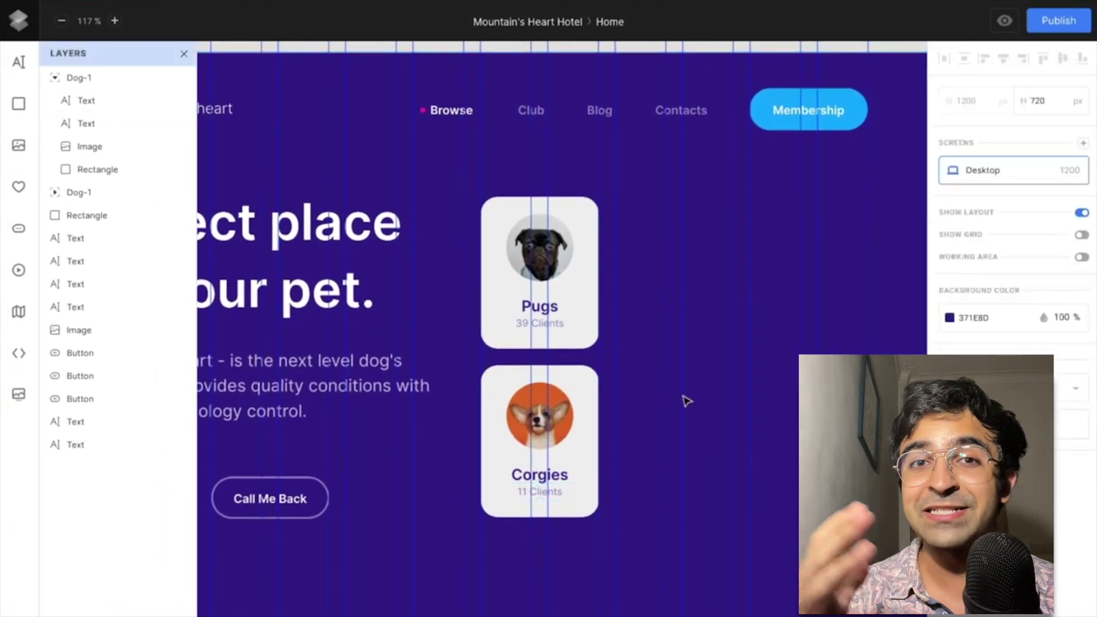
# - Duplicate the dog cards into a second column and rename the right-hand card 'Terri'
pyautogui.moveTo(577, 286); pyautogui.dragTo(709, 284)
pyautogui.doubleClick(674, 306)
pyautogui.write('Terri')
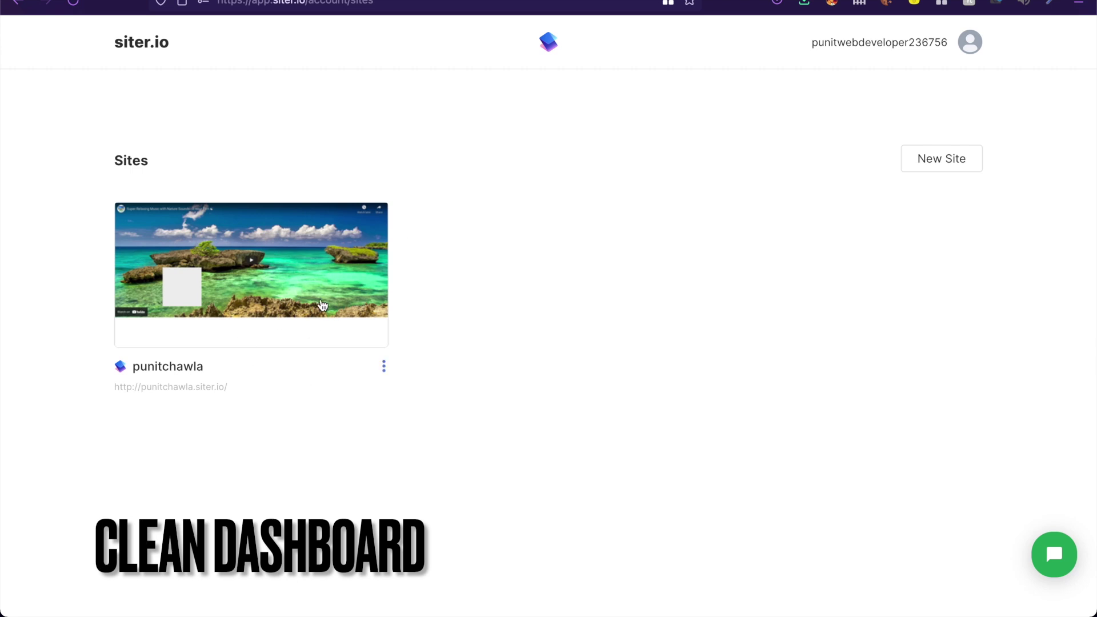
# - Create a new site, replacing the prefilled free domain with the user's own subdomain
pyautogui.click(919, 165)
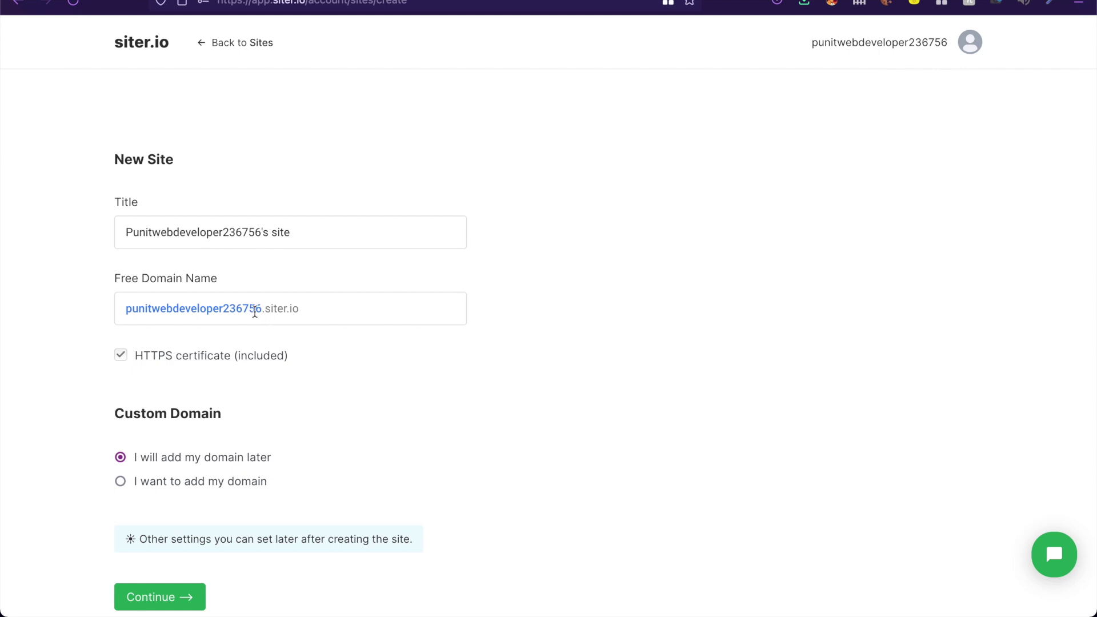
pyautogui.moveTo(257, 311); pyautogui.dragTo(129, 308)
pyautogui.write('ppunitchawla')
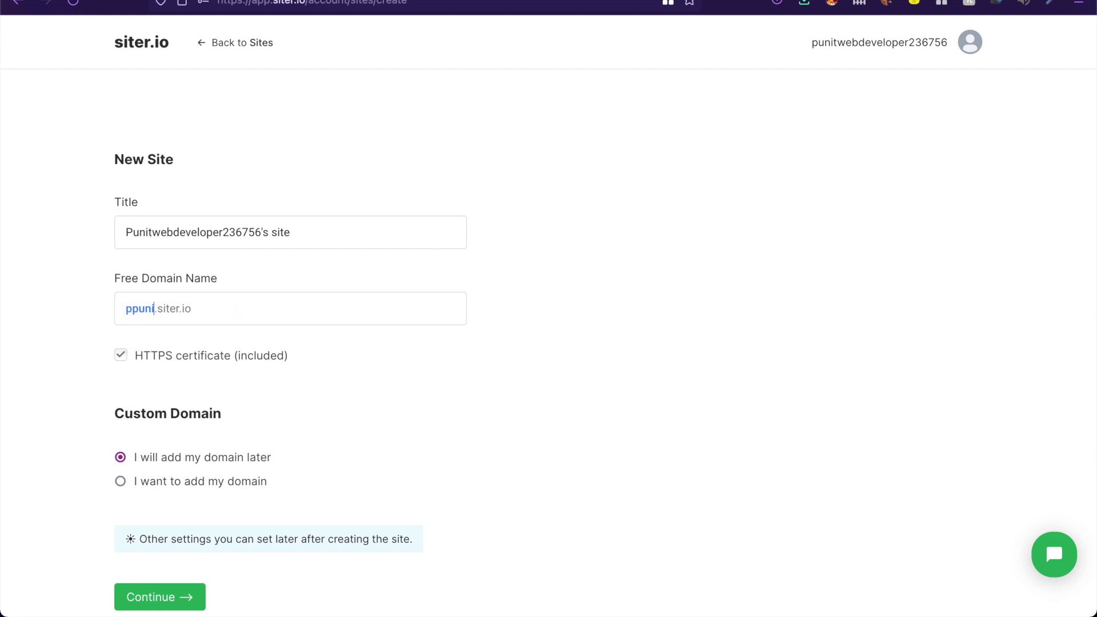
pyautogui.press('super+Left')
pyautogui.press('Delete')
pyautogui.scroll(-3, 188, 380)
pyautogui.click(160, 441)
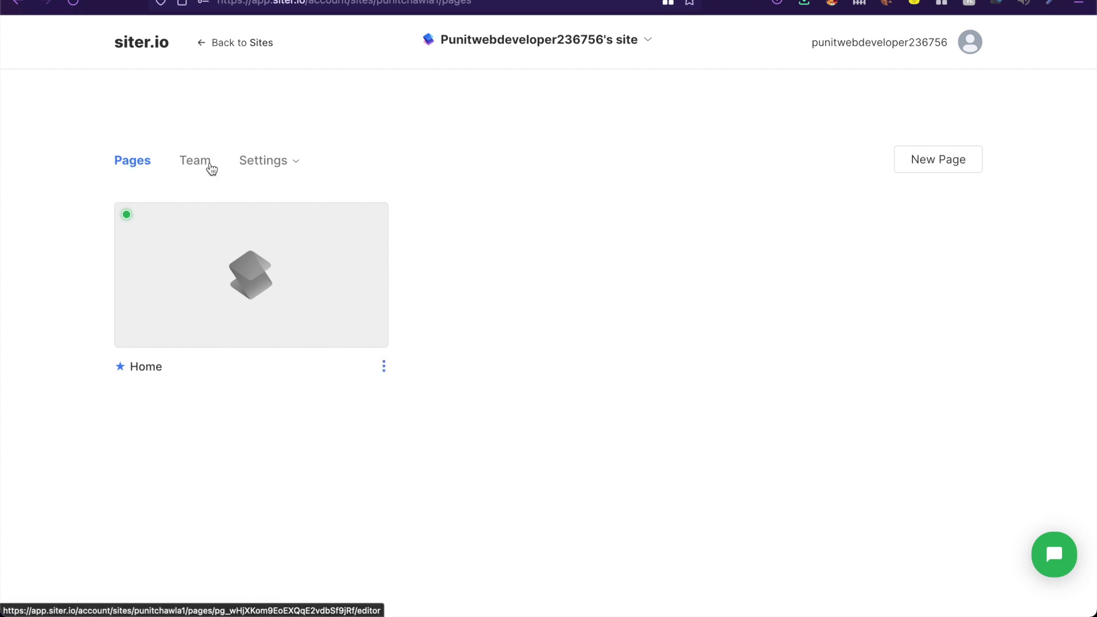
pyautogui.click(191, 165)
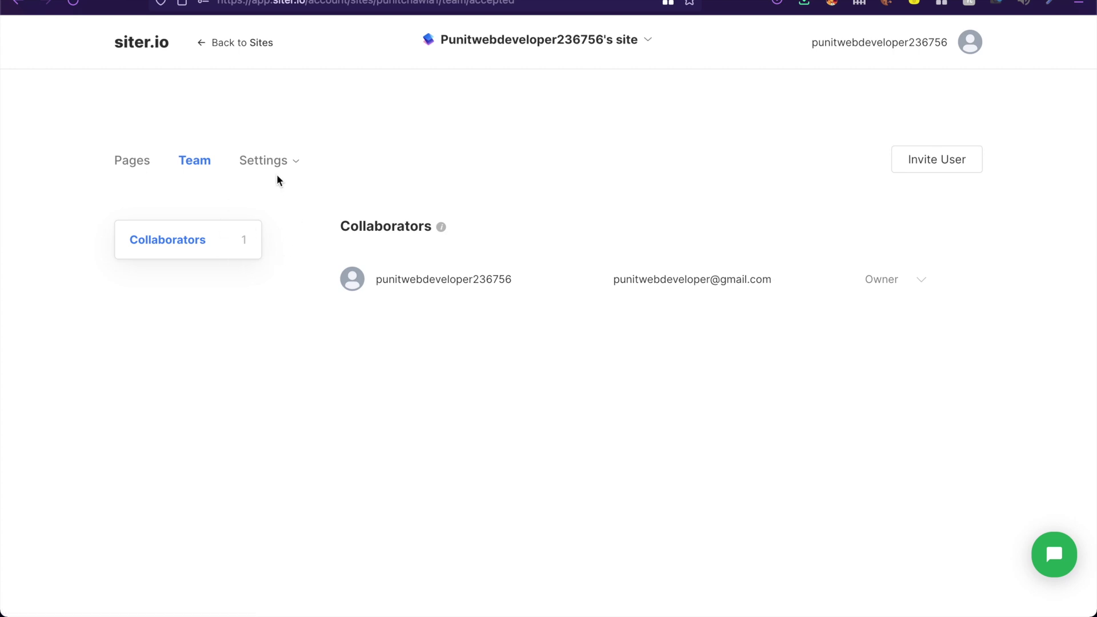
pyautogui.click(275, 160)
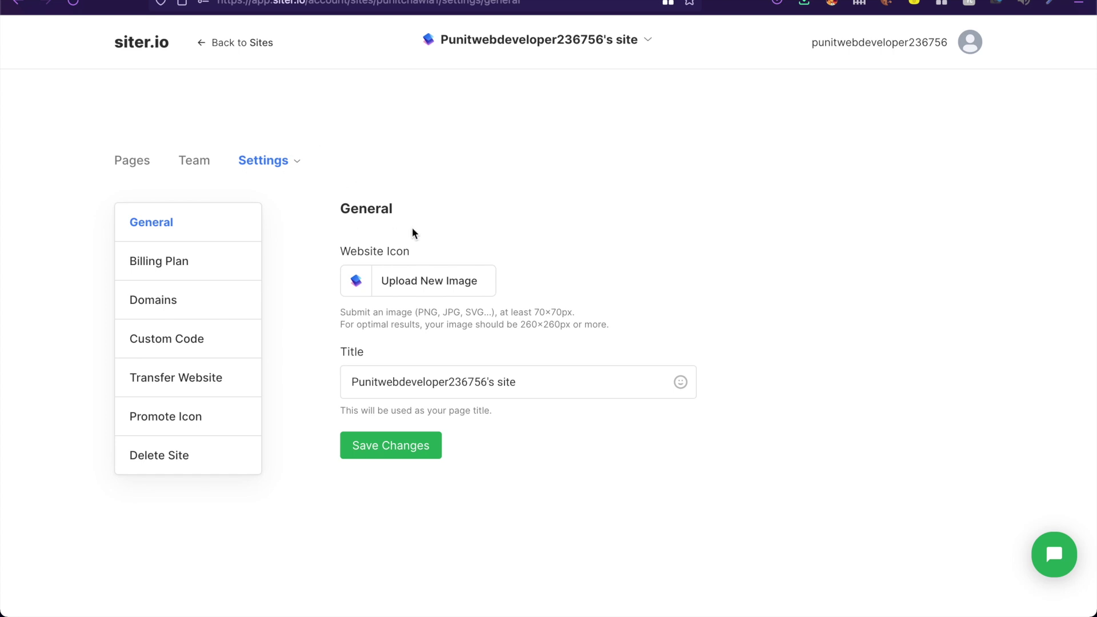
pyautogui.click(172, 306)
pyautogui.click(167, 339)
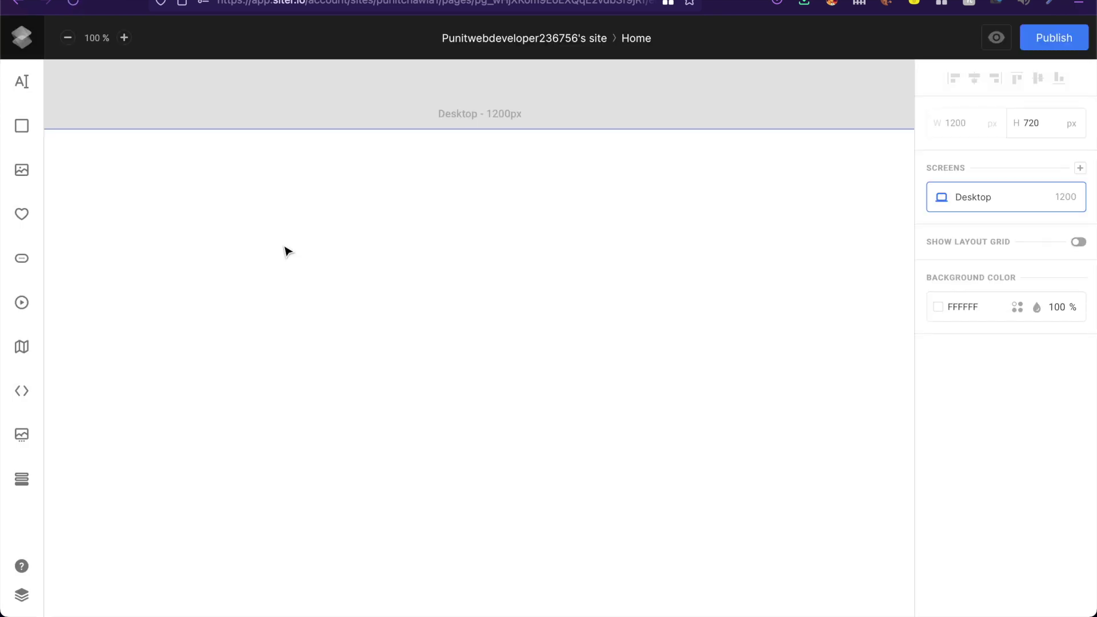
# - Fit the desktop page in view, trial a grey background, and show the layout grid columns
pyautogui.moveTo(262, 98); pyautogui.dragTo(351, 110)
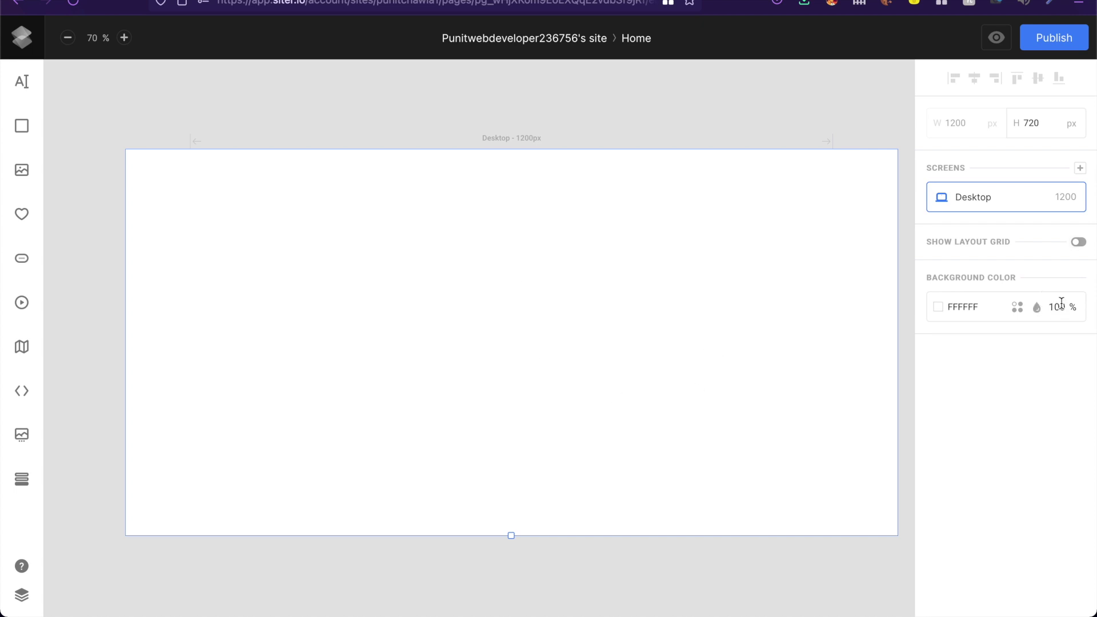
pyautogui.click(942, 311)
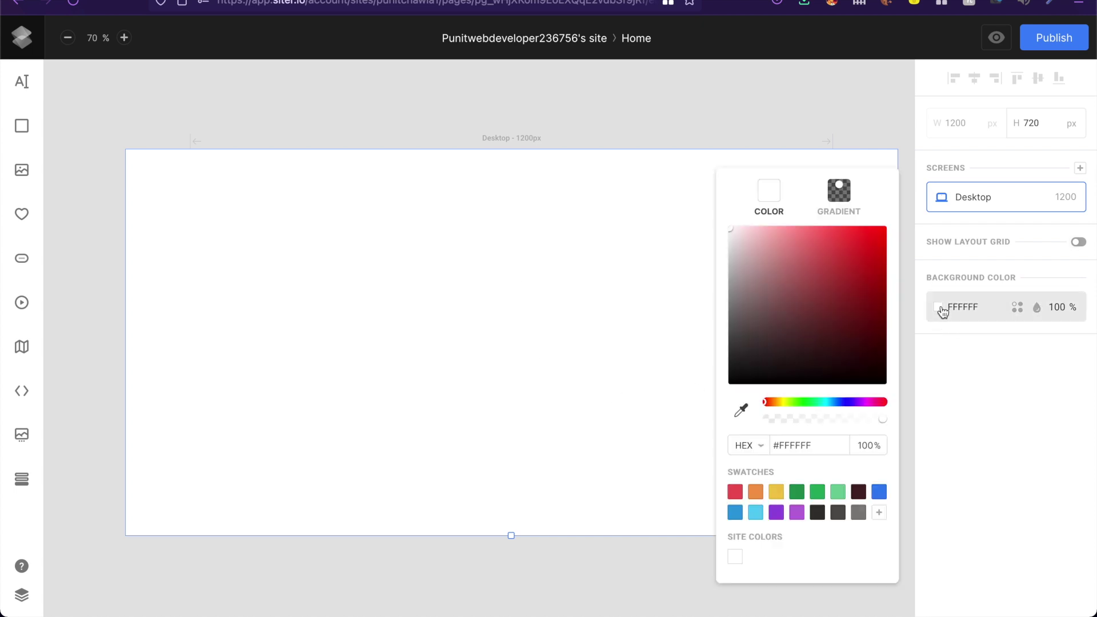
pyautogui.moveTo(781, 301); pyautogui.dragTo(624, 328)
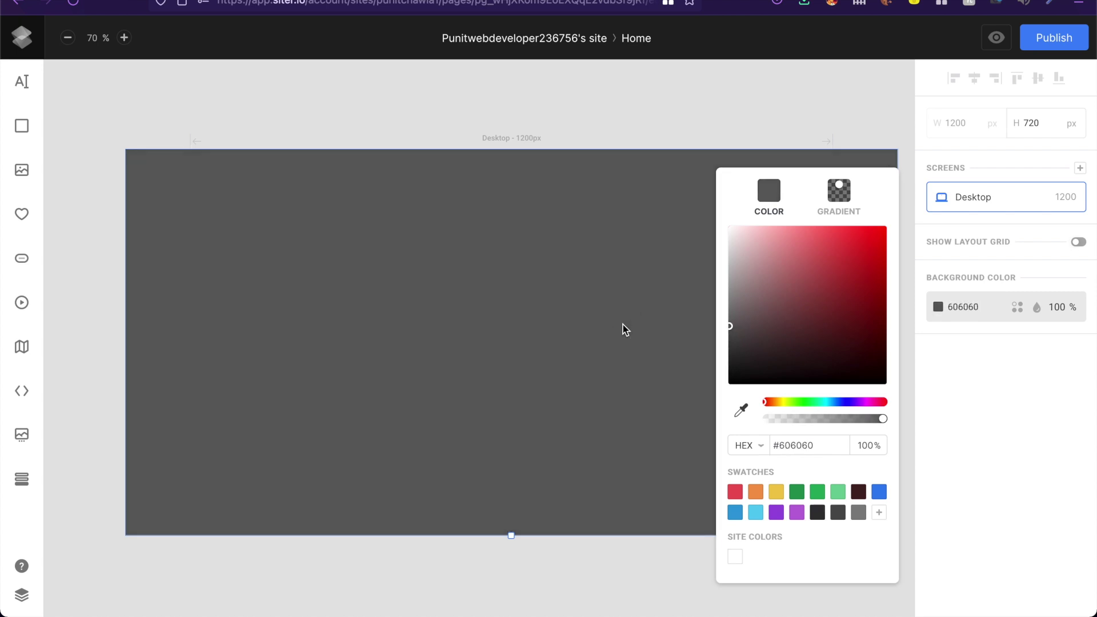
pyautogui.click(526, 248)
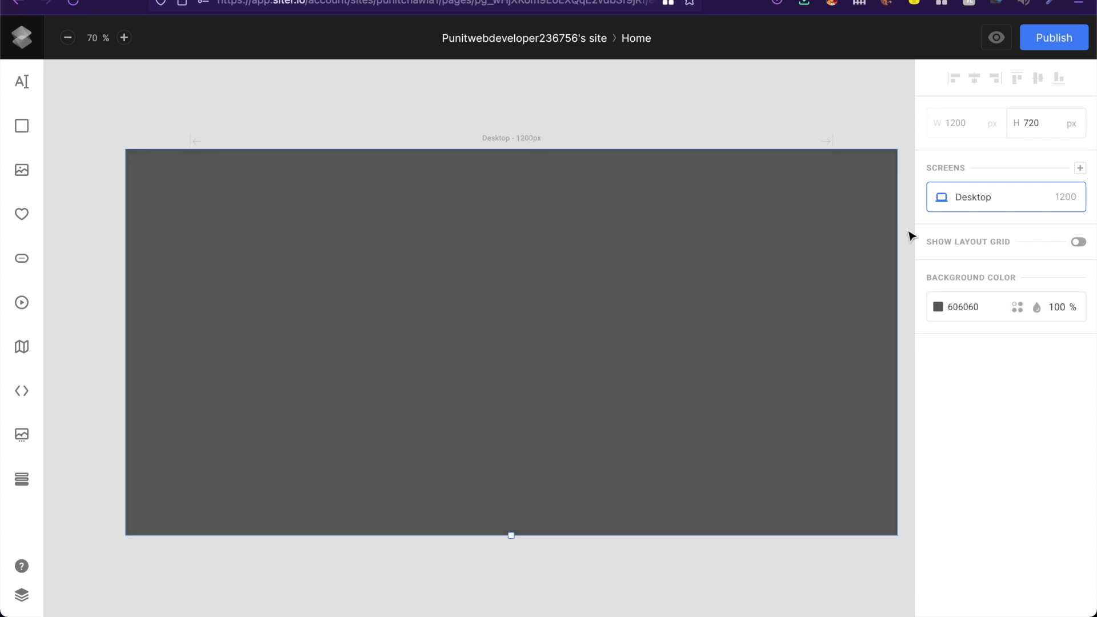
pyautogui.click(1078, 242)
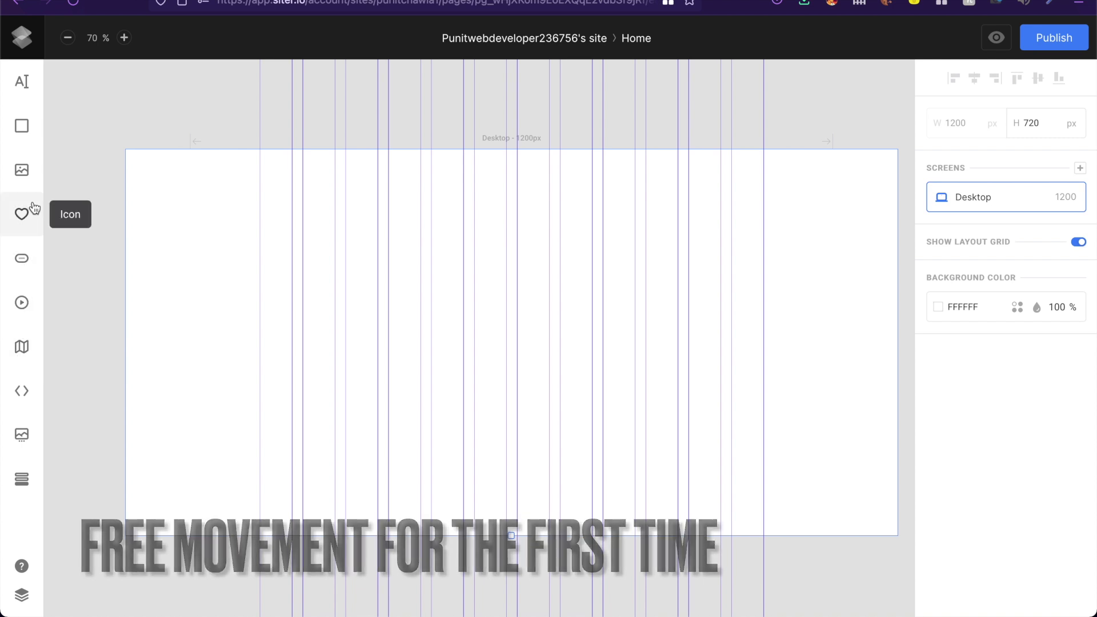
# - Draw an image frame, shrink it to 257 × 174 px, and place it at X 211, Y 157
pyautogui.click(23, 171)
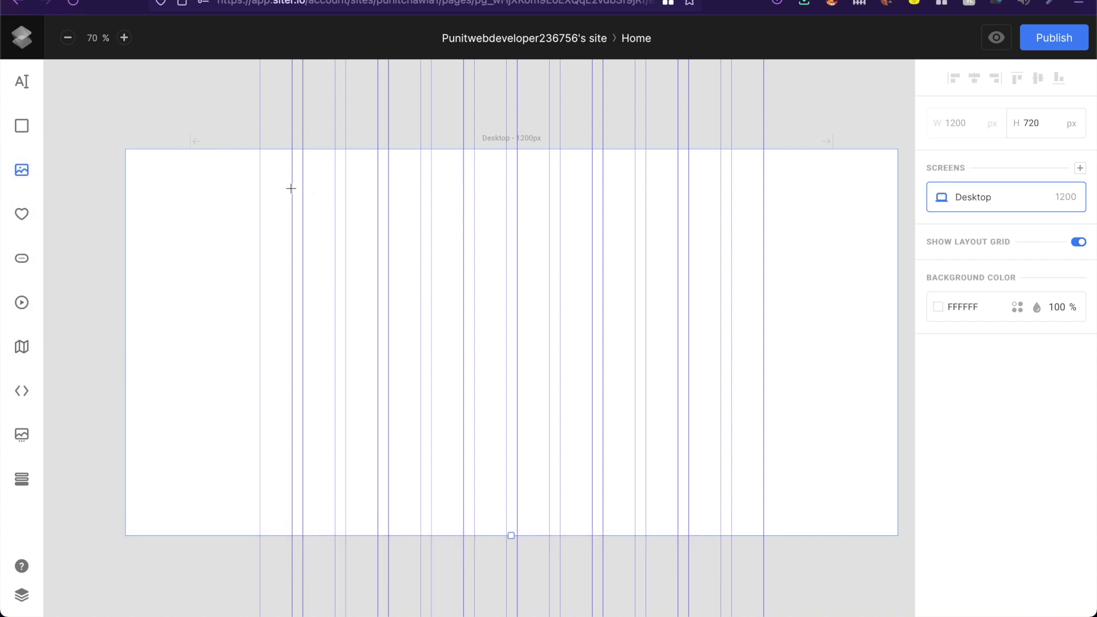
pyautogui.moveTo(291, 188); pyautogui.dragTo(431, 401)
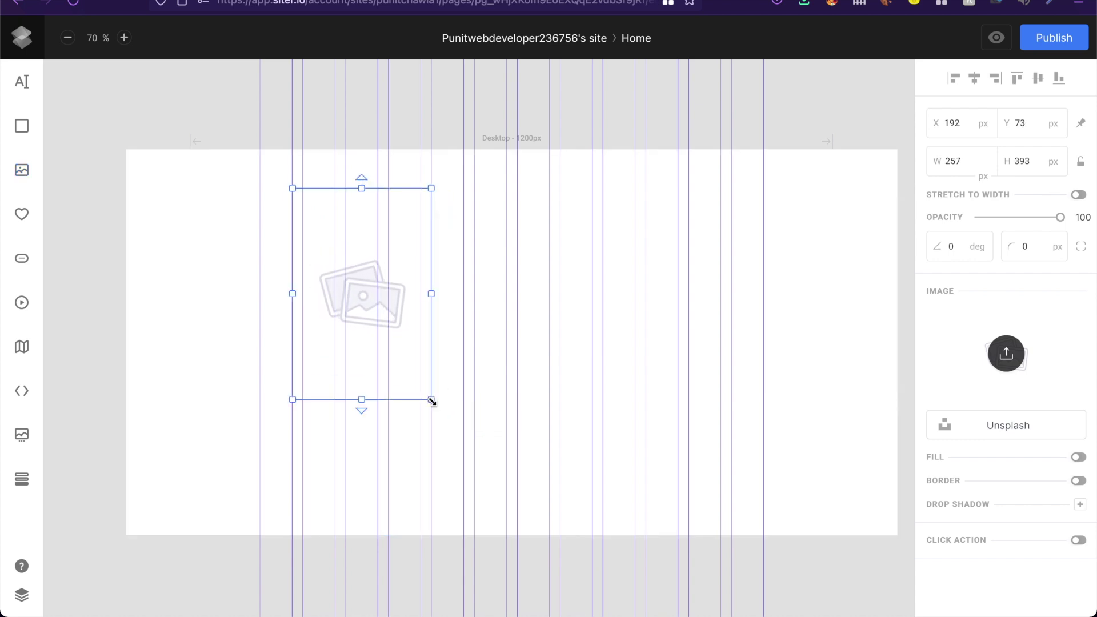
pyautogui.moveTo(363, 402); pyautogui.dragTo(329, 276)
pyautogui.click(518, 291)
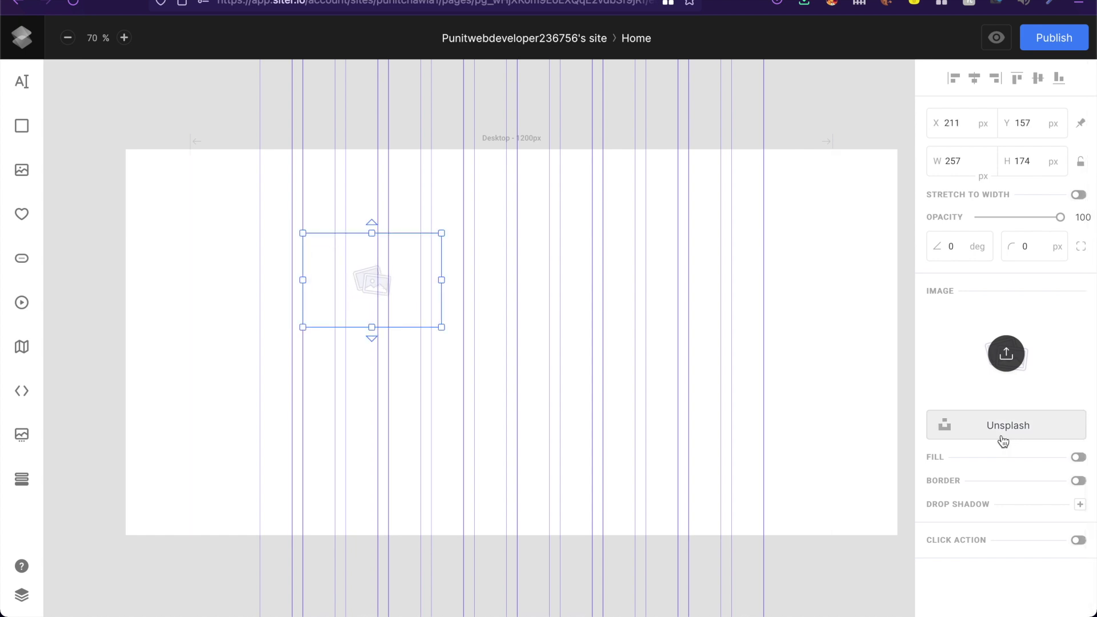
# - Fill the frame with the blurred long-exposure street-lights photo from Unsplash
pyautogui.click(1003, 442)
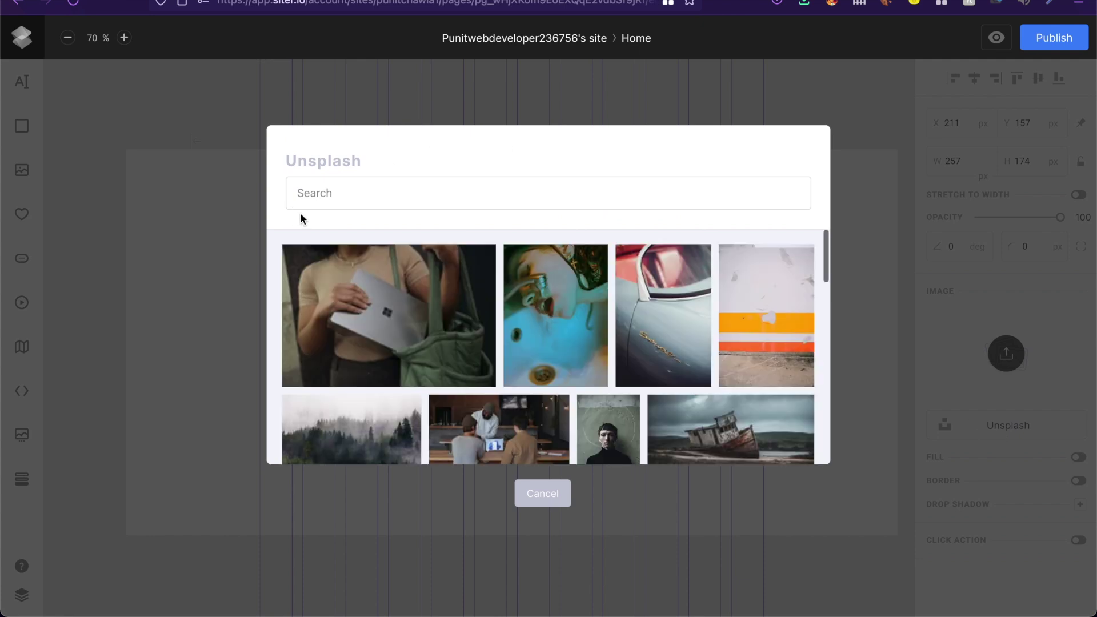
pyautogui.click(344, 200)
pyautogui.scroll(-3, 542, 366)
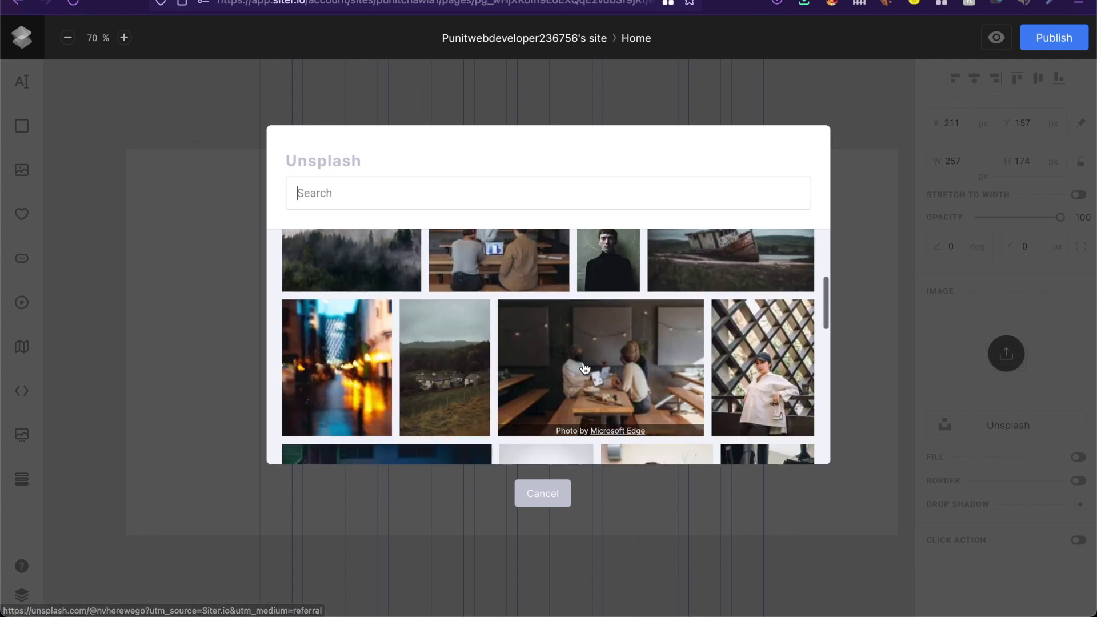
pyautogui.click(344, 358)
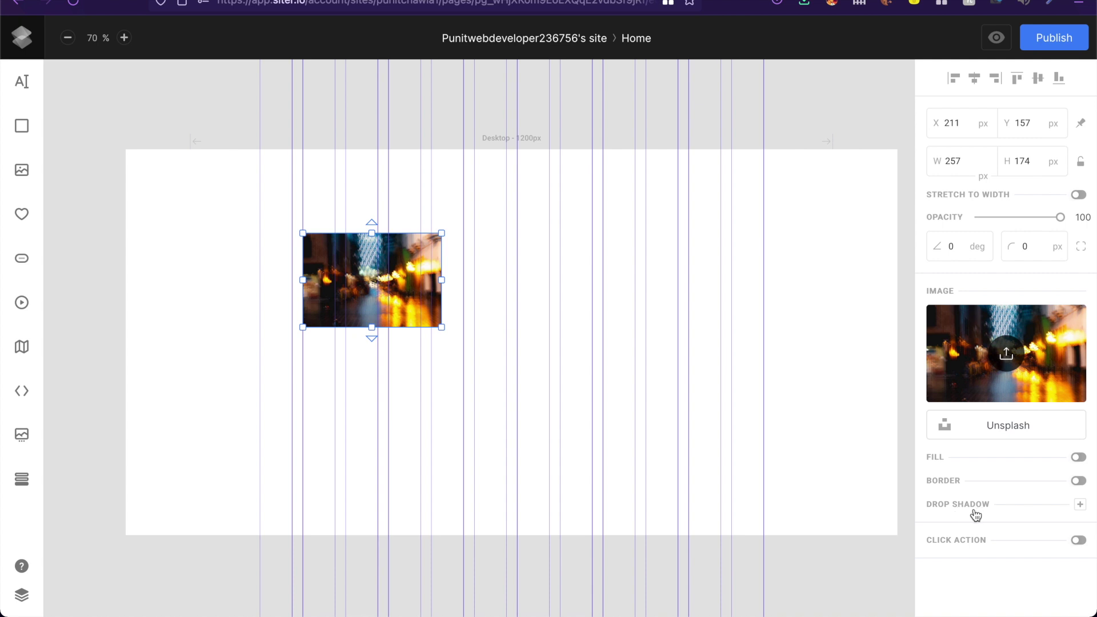
# - Try a white fill overlay on the photo and undo it, then enable its click action with the # link
pyautogui.click(1078, 457)
pyautogui.click(1084, 462)
pyautogui.click(1084, 464)
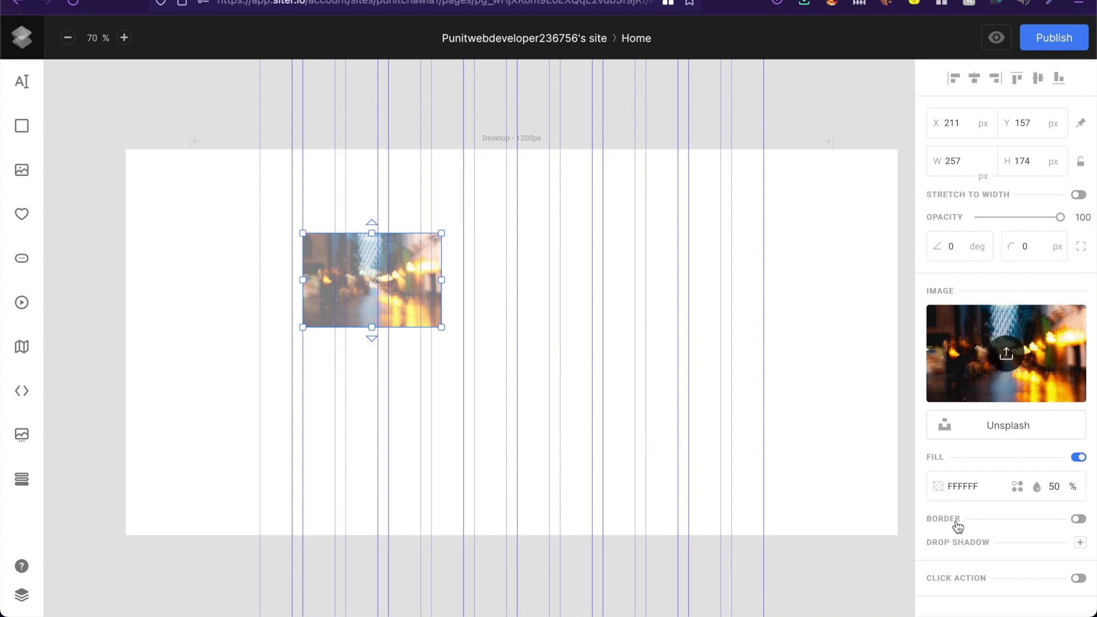
pyautogui.hotkey('ctrl', 'z')
pyautogui.click(1079, 541)
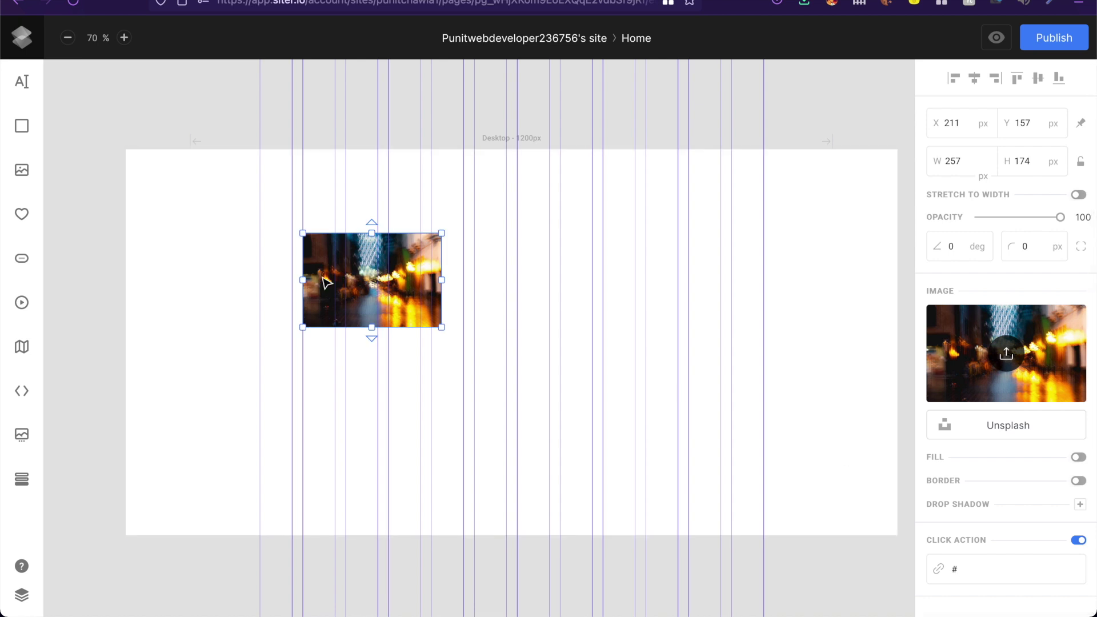
pyautogui.click(949, 569)
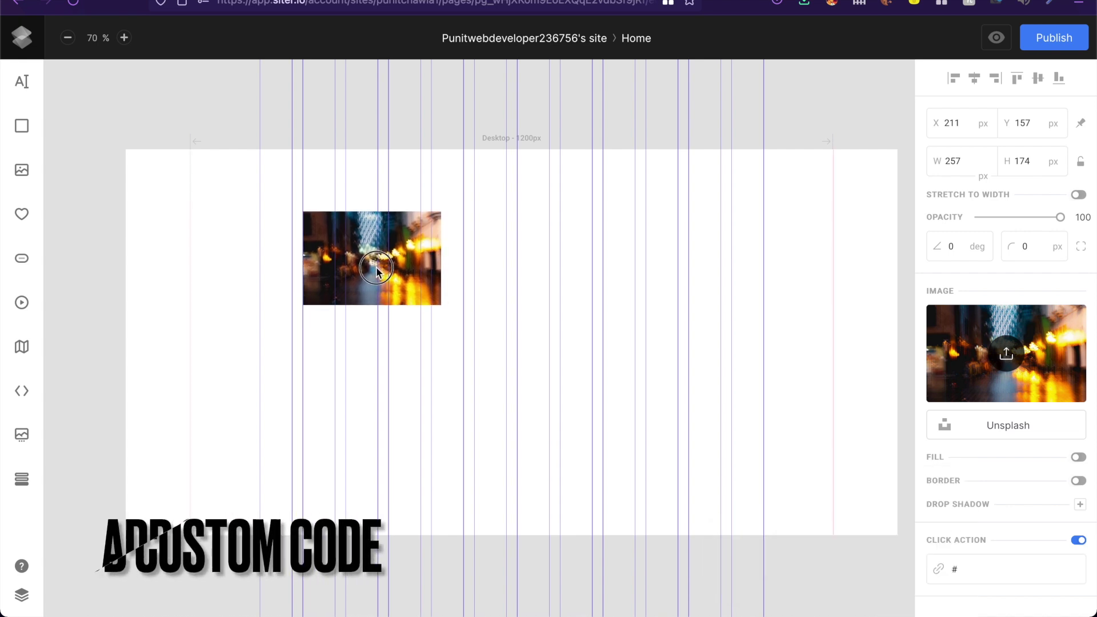
# - Nudge the photo, add a custom code block, and start a <p> paragraph in its code editor
pyautogui.moveTo(374, 271); pyautogui.dragTo(373, 271)
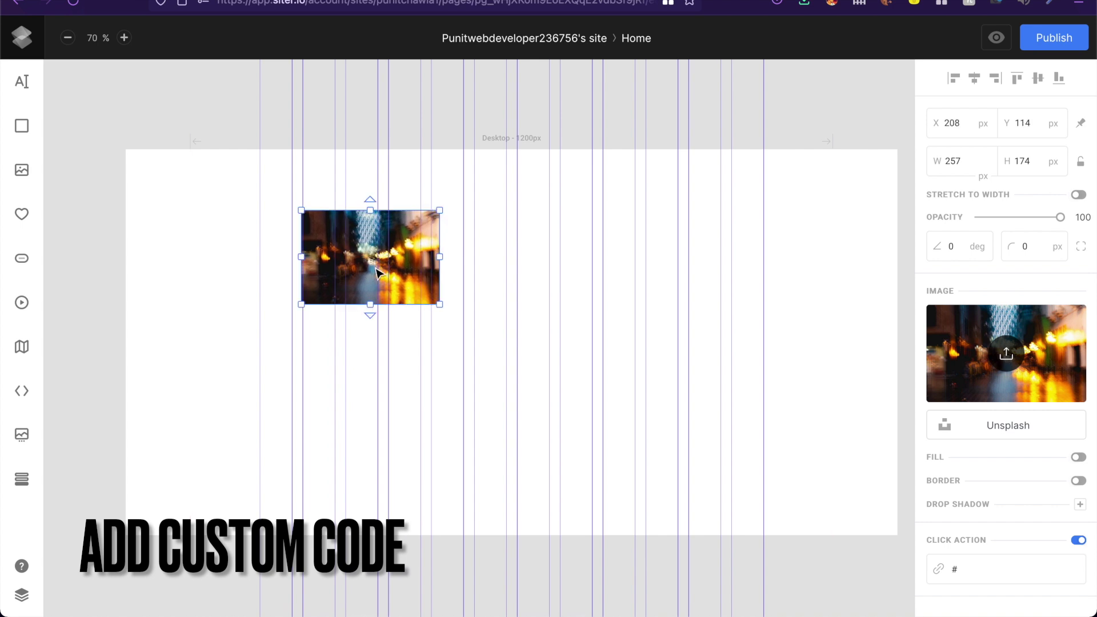
pyautogui.click(24, 401)
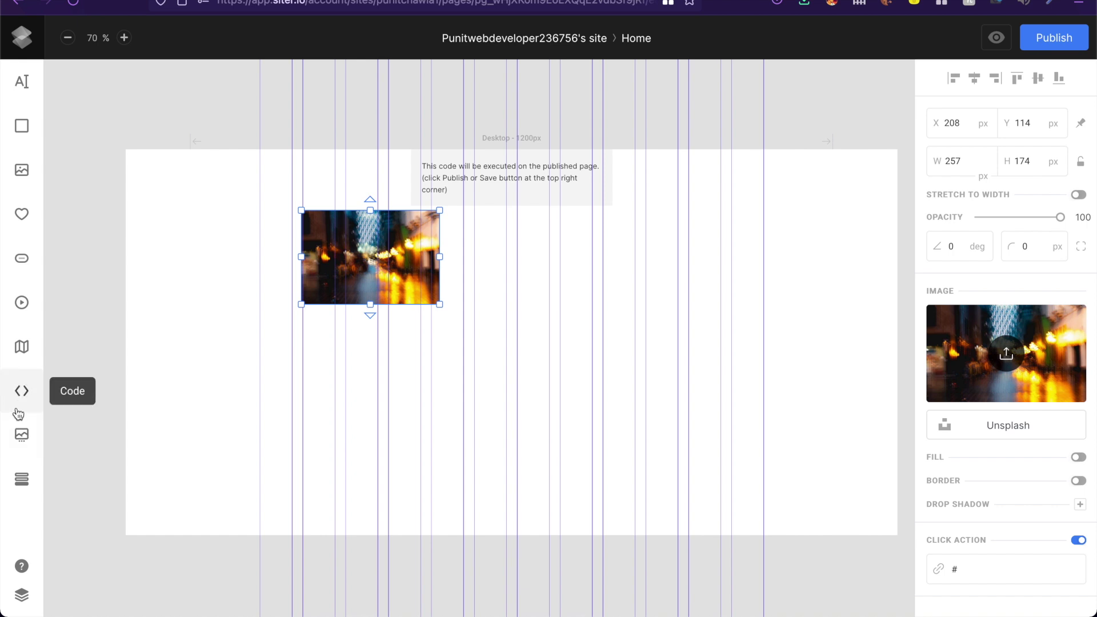
pyautogui.click(493, 178)
pyautogui.doubleClick(493, 178)
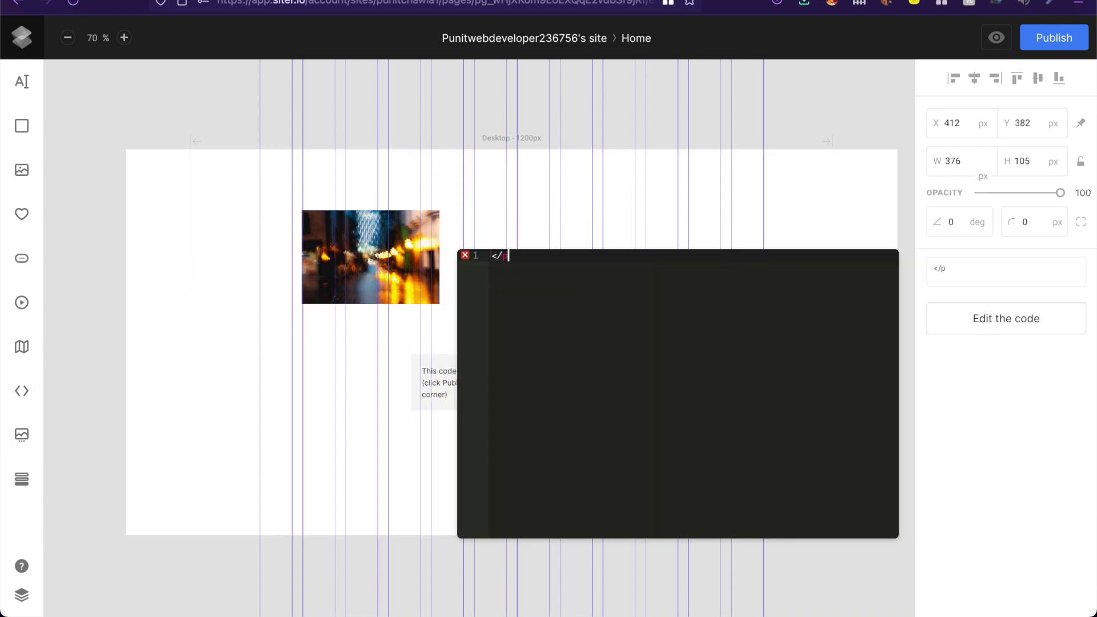
pyautogui.press('BackSpace')
pyautogui.press('BackSpace')
pyautogui.press('BackSpace')
pyautogui.write('<p>')
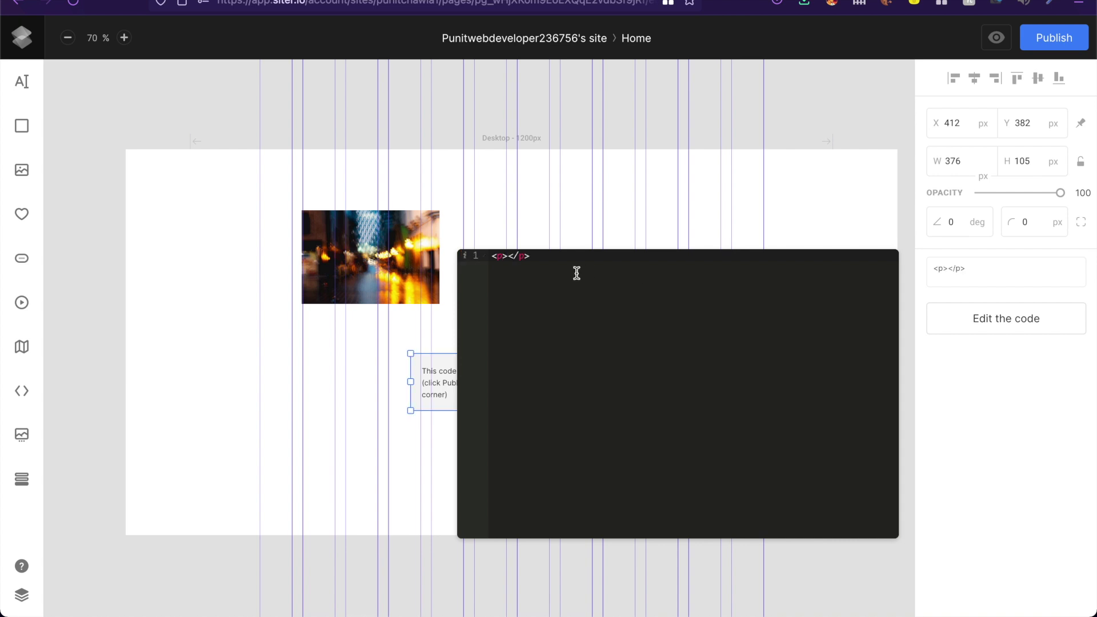
pyautogui.write('punit')
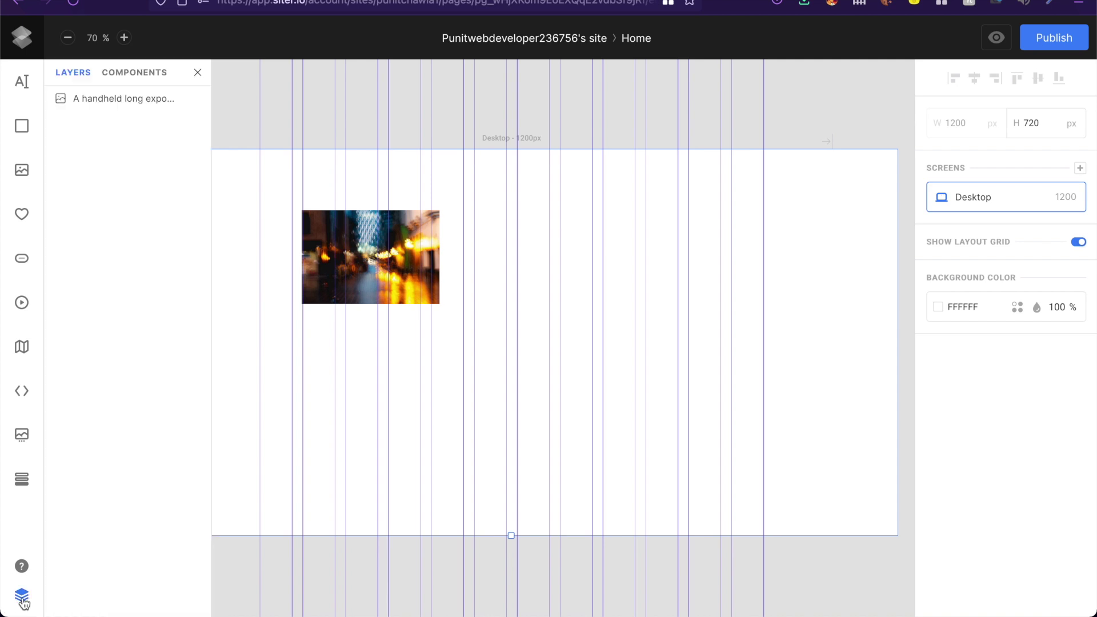
# - Reselect the street-lights photo and drag its corner to enlarge it to 322 × 253 px
pyautogui.click(367, 301)
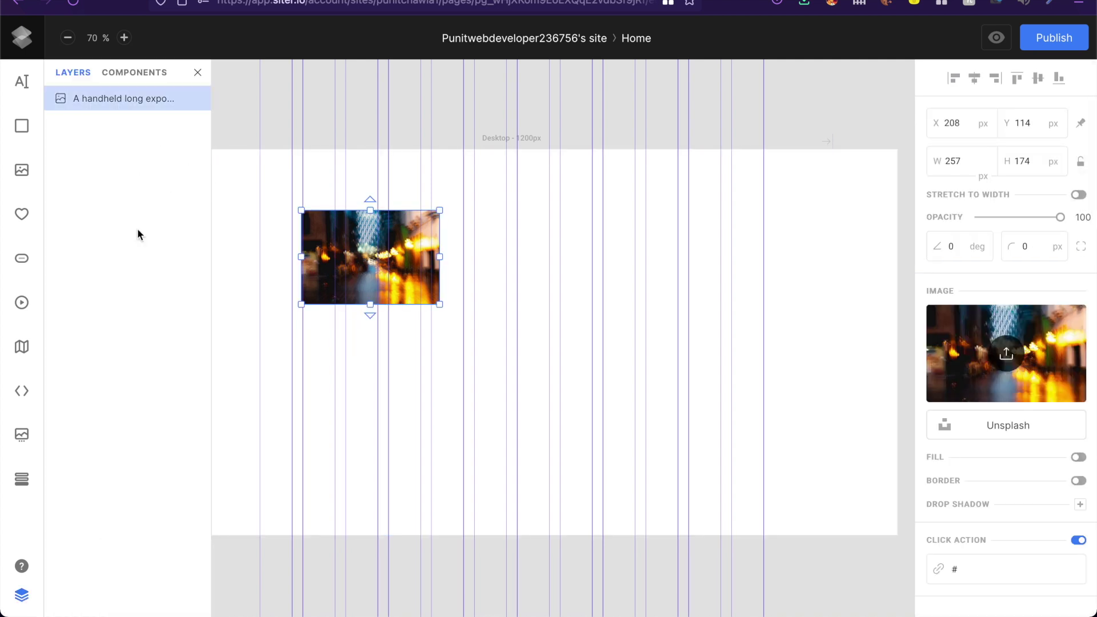
pyautogui.click(145, 79)
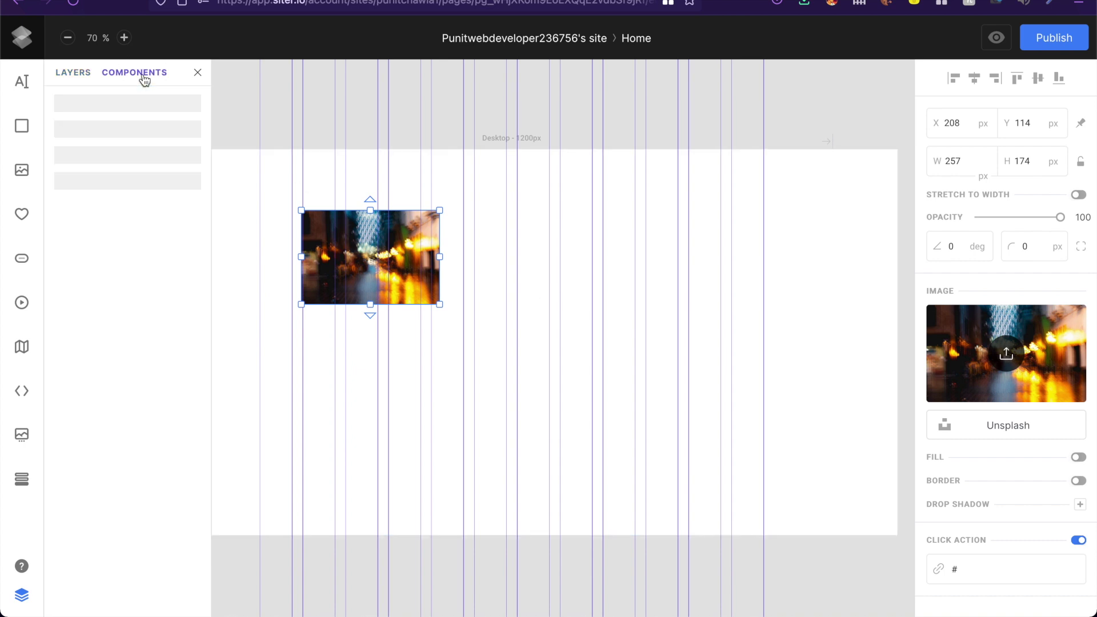
pyautogui.click(519, 328)
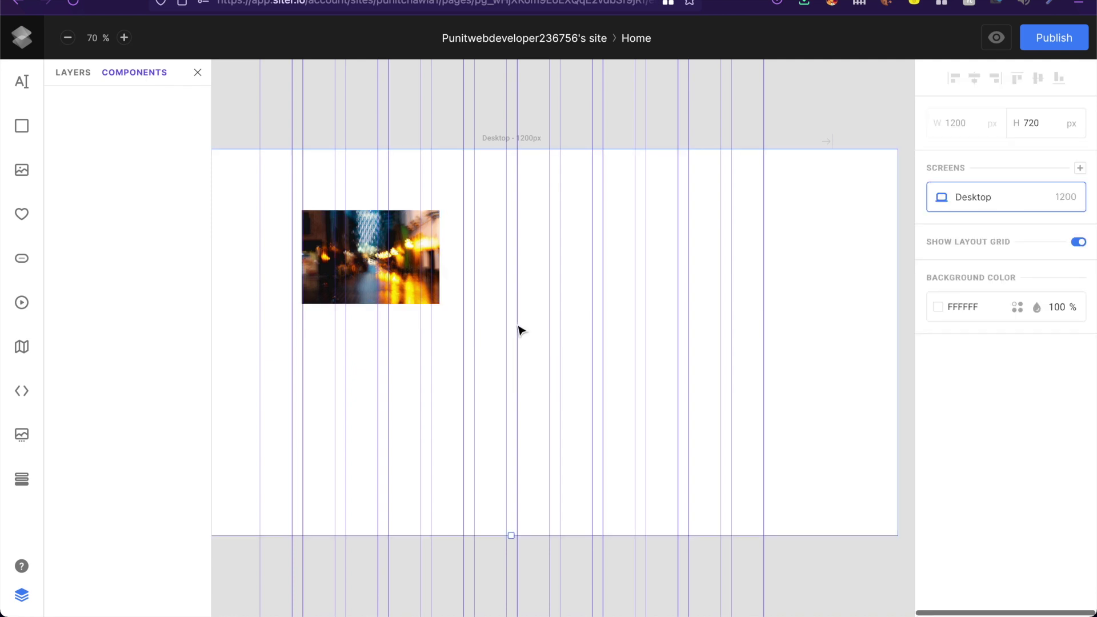
pyautogui.click(429, 279)
pyautogui.click(519, 283)
pyautogui.click(425, 274)
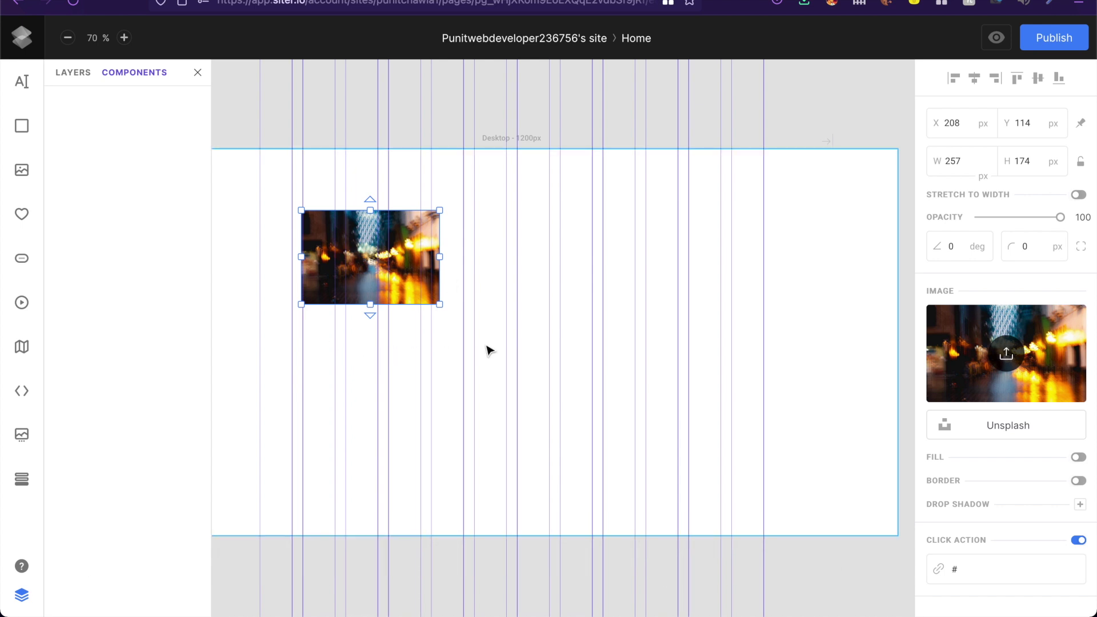
pyautogui.moveTo(440, 304); pyautogui.dragTo(476, 348)
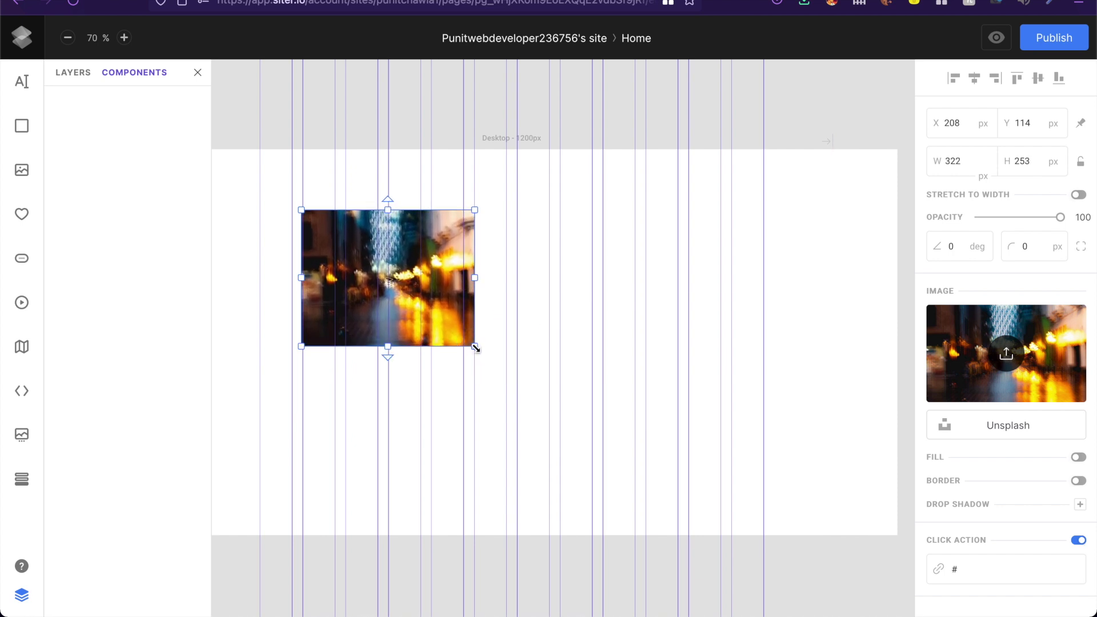
# - Save the photo as a component, check it in the Components list, and delete the heart icon
pyautogui.rightClick(389, 311)
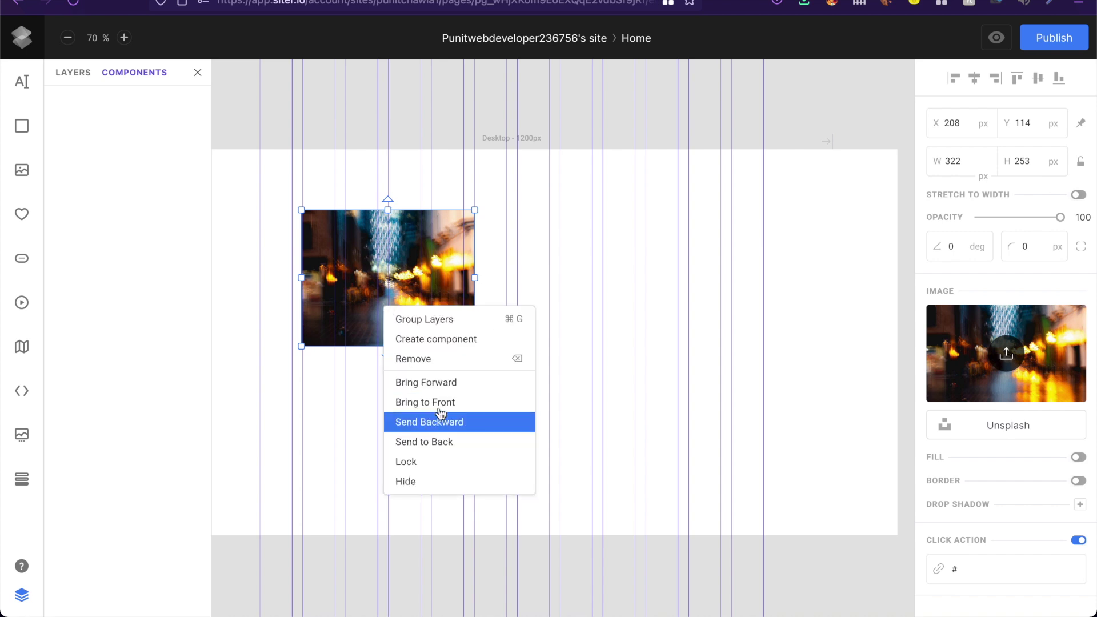
pyautogui.click(436, 340)
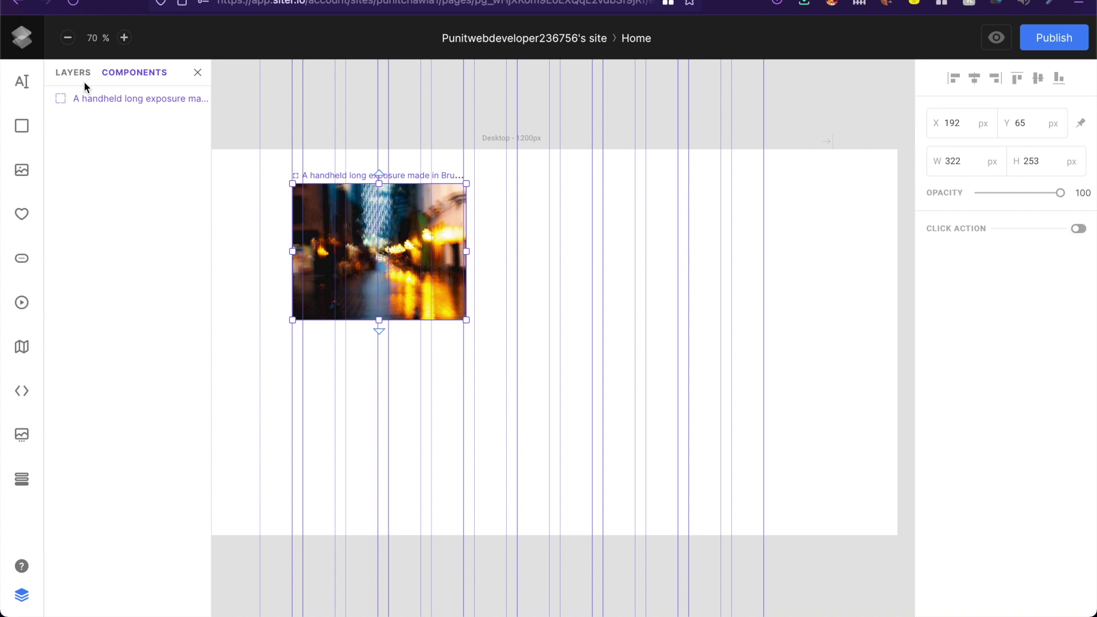
pyautogui.click(84, 73)
pyautogui.click(118, 72)
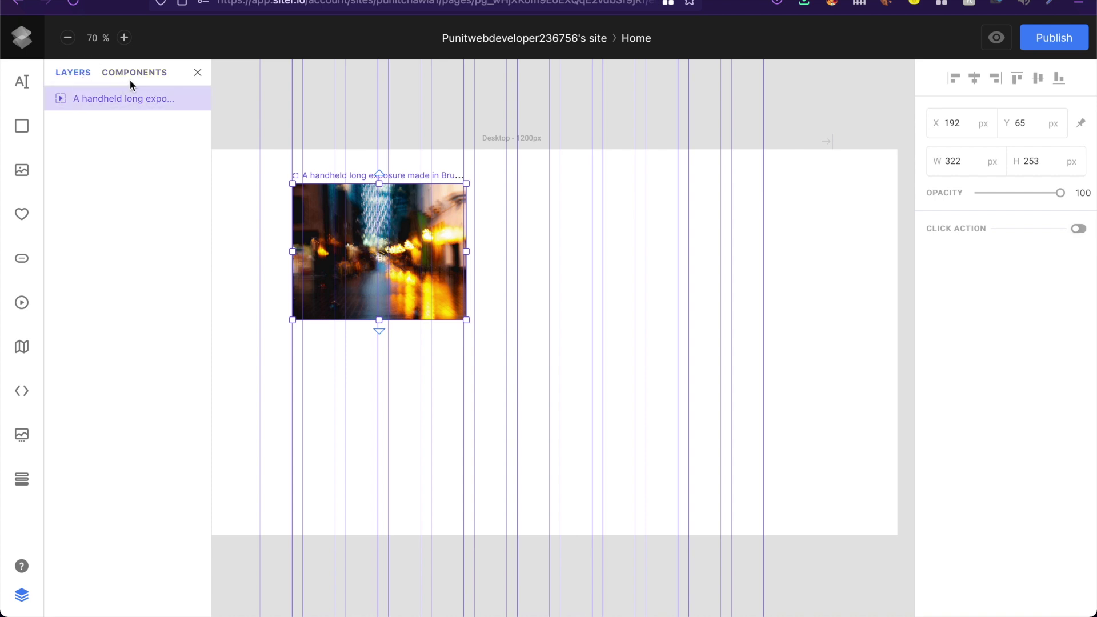
pyautogui.click(132, 80)
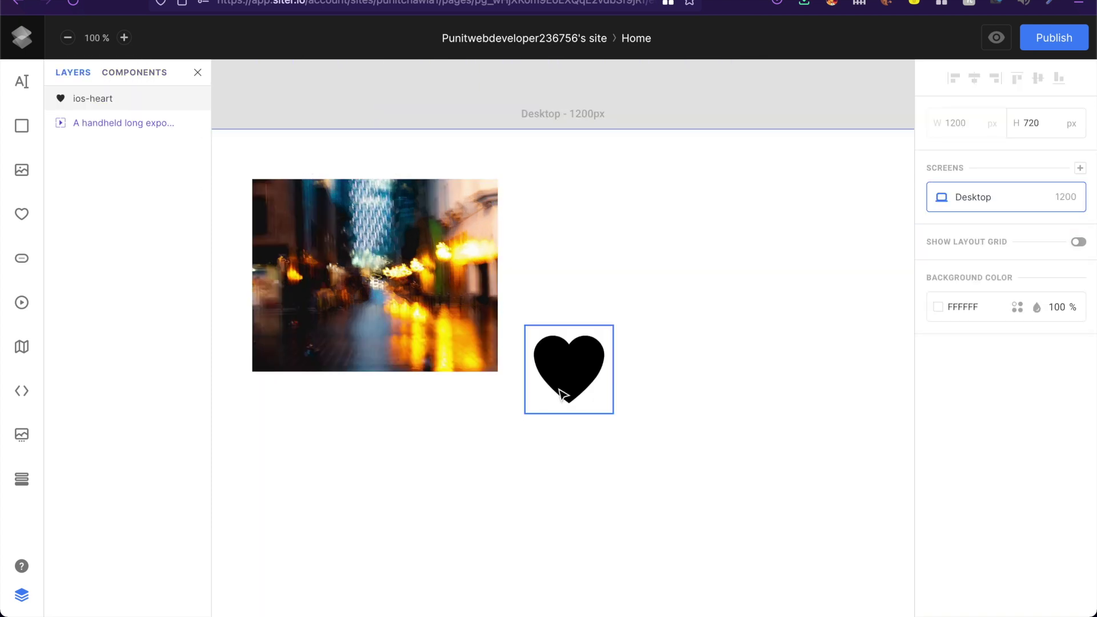
pyautogui.click(568, 384)
pyautogui.press('Delete')
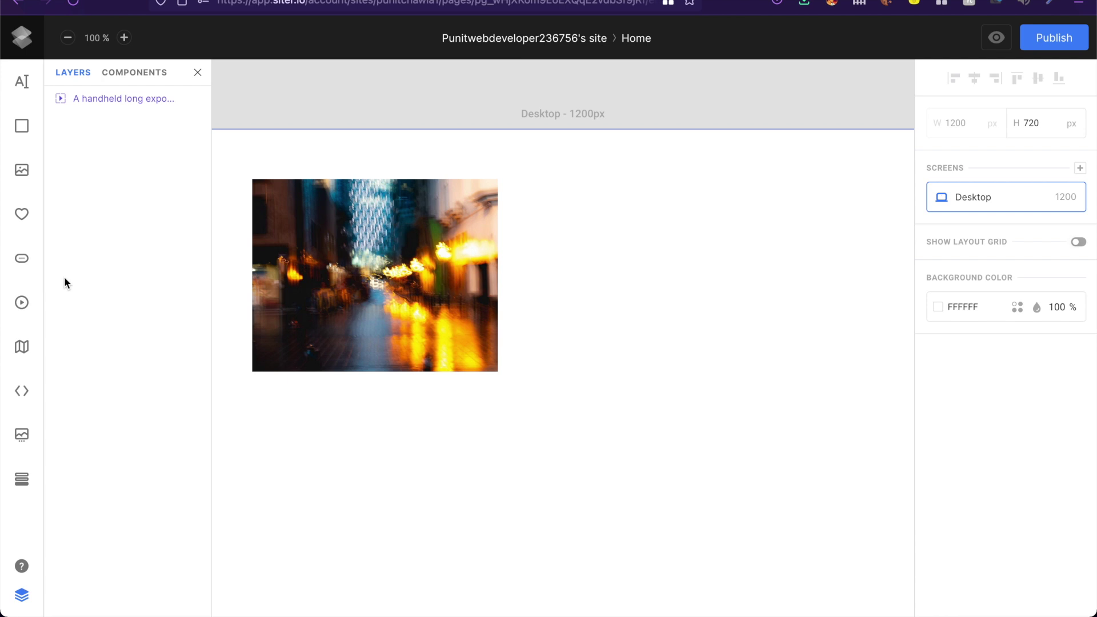
# - Draw a blue 253 × 75 px button beside the photo and compare its Default and Hover states
pyautogui.click(23, 266)
pyautogui.moveTo(526, 241); pyautogui.dragTo(721, 303)
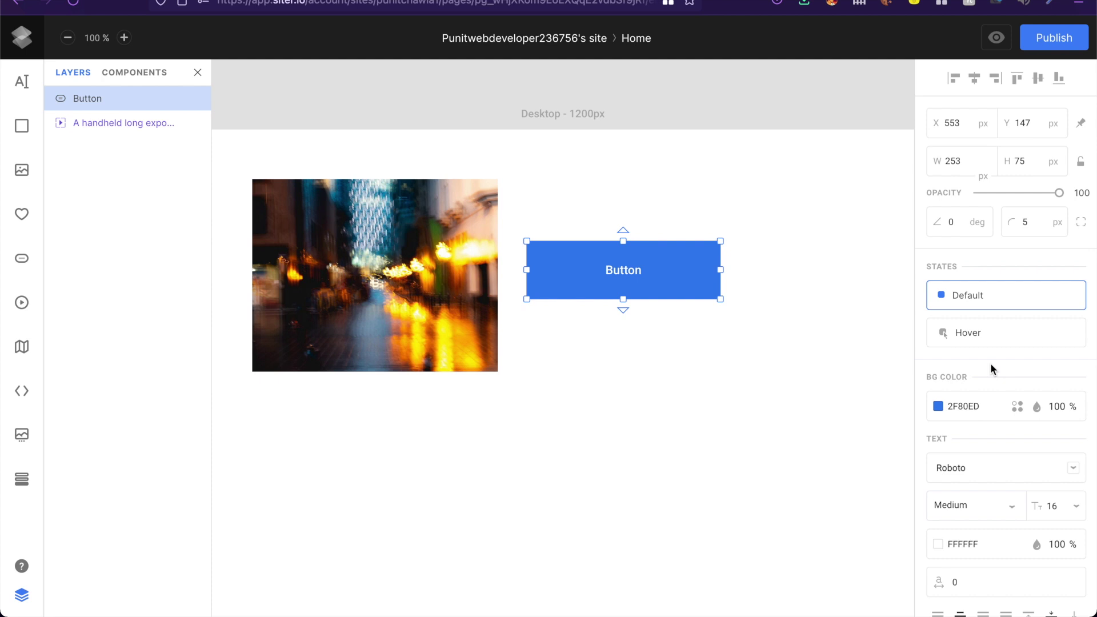
pyautogui.click(981, 342)
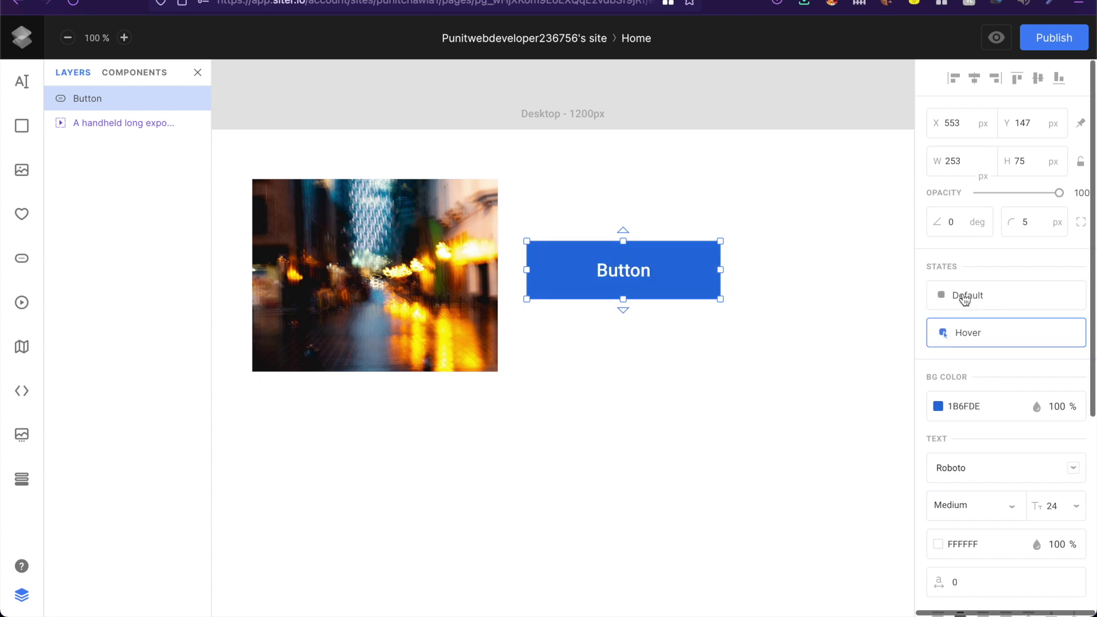
pyautogui.click(986, 299)
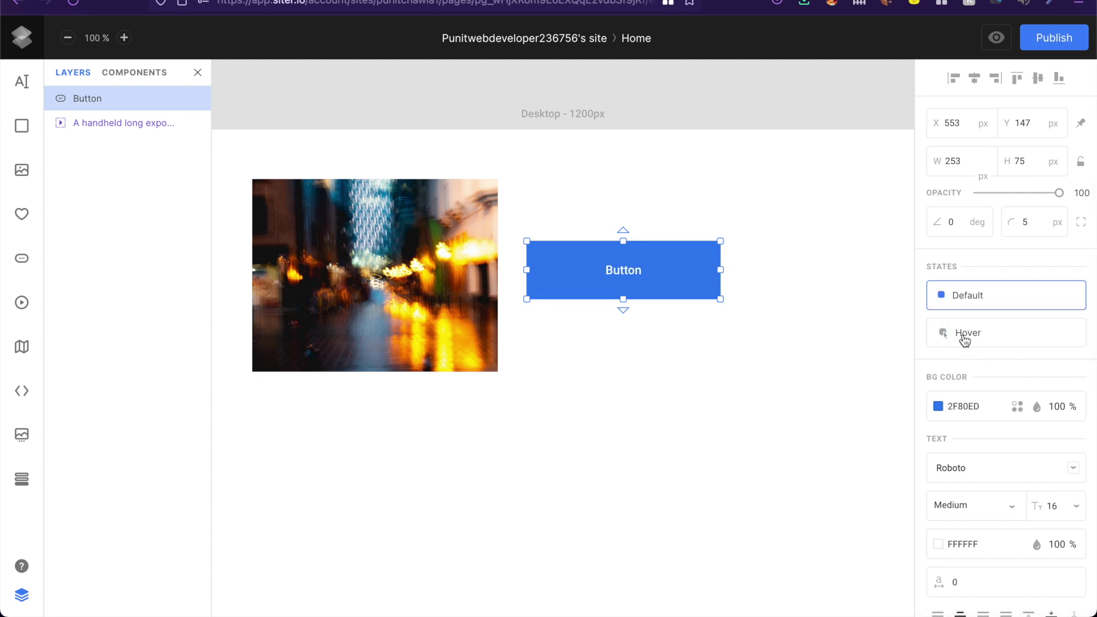
pyautogui.click(974, 342)
pyautogui.scroll(-8, 1011, 457)
pyautogui.scroll(8, 1011, 460)
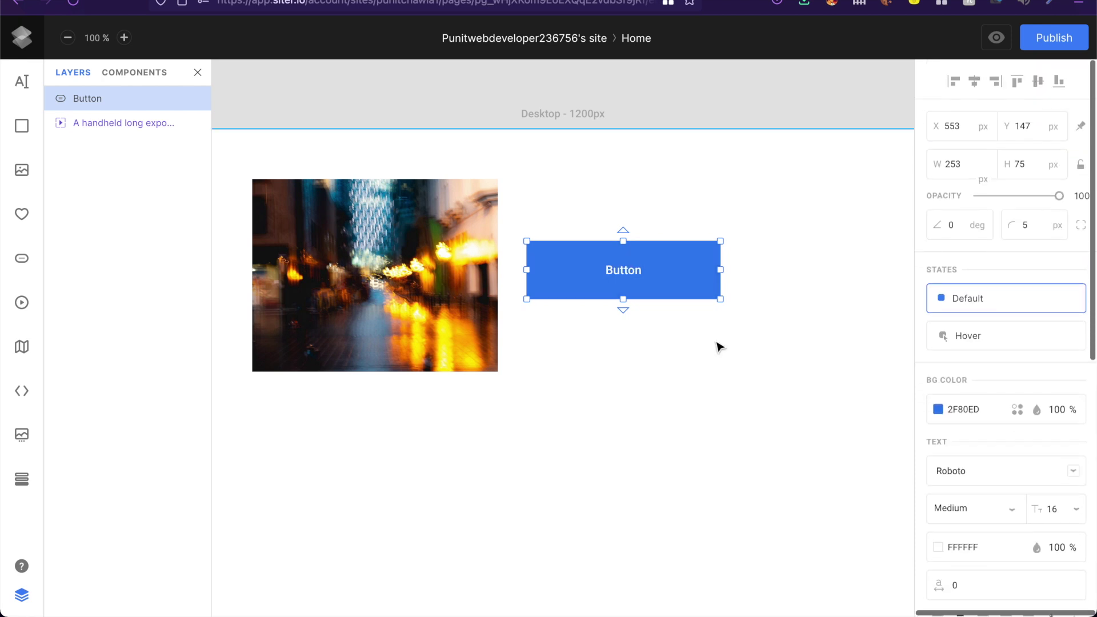
pyautogui.rightClick(693, 273)
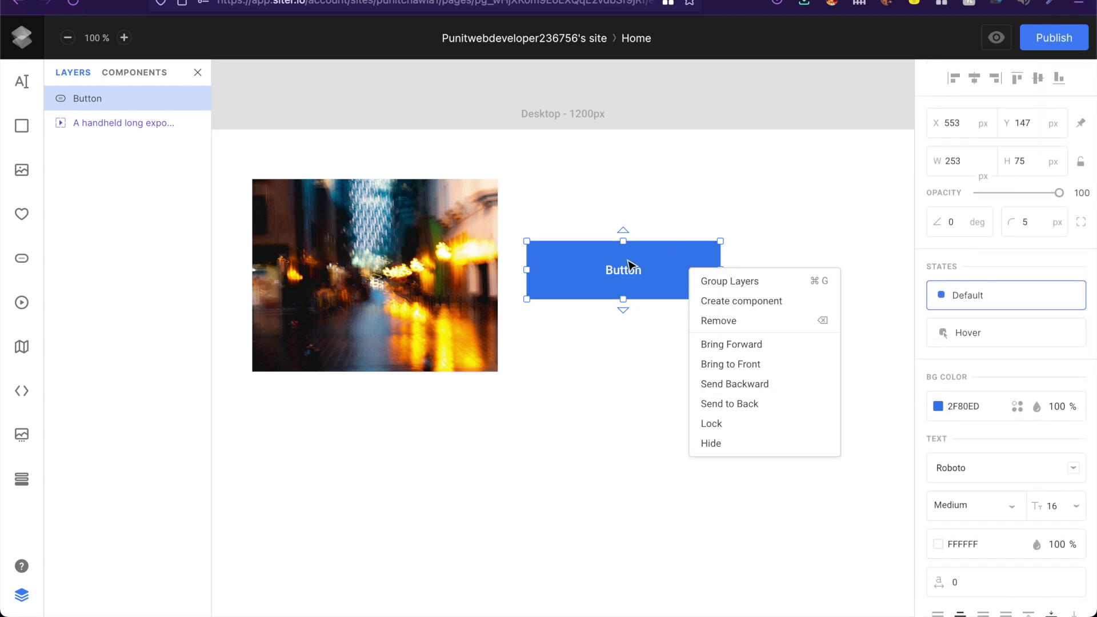
# - Turn the button into a component and place a copy of it below
pyautogui.click(723, 301)
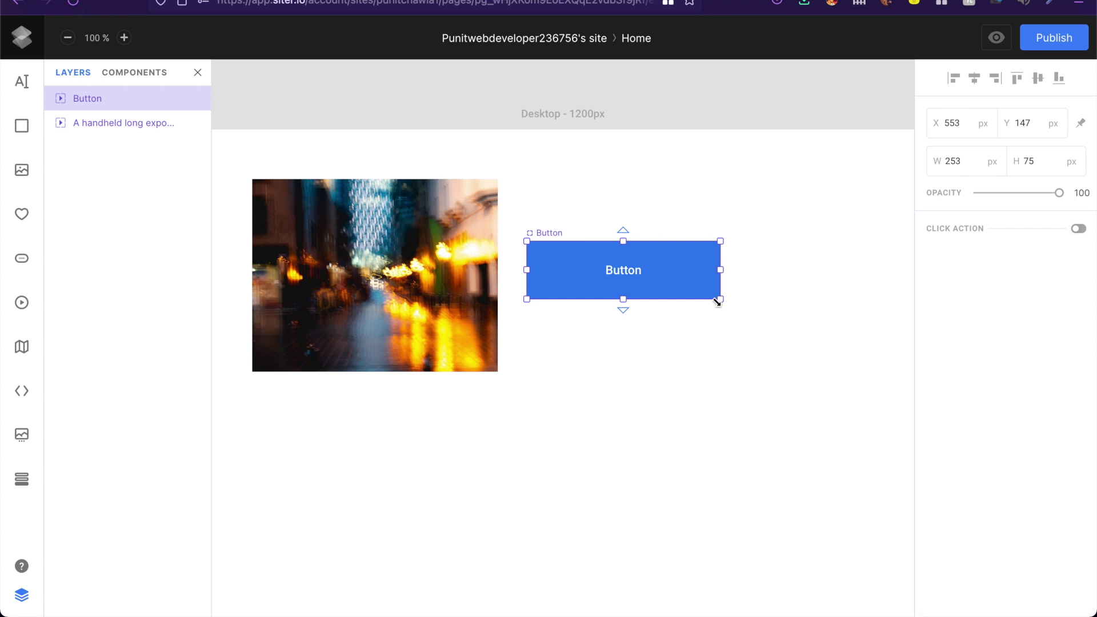
pyautogui.moveTo(606, 286); pyautogui.dragTo(602, 368)
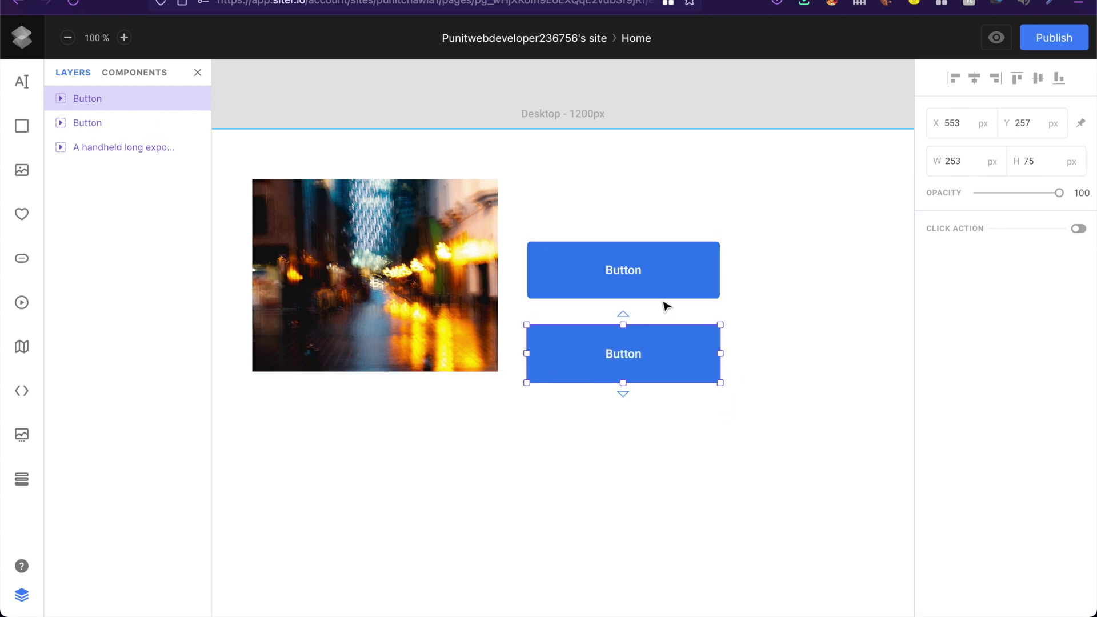
pyautogui.click(676, 280)
# - Give the top button's hover state a red #DE1B1B background and preview the page
pyautogui.doubleClick(616, 266)
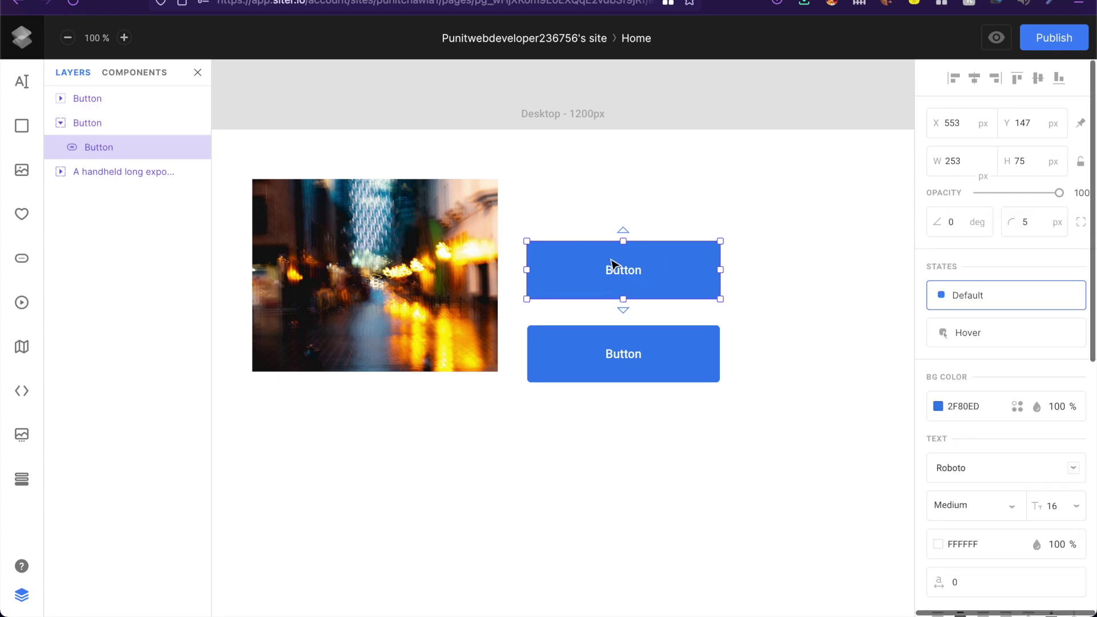
pyautogui.click(957, 334)
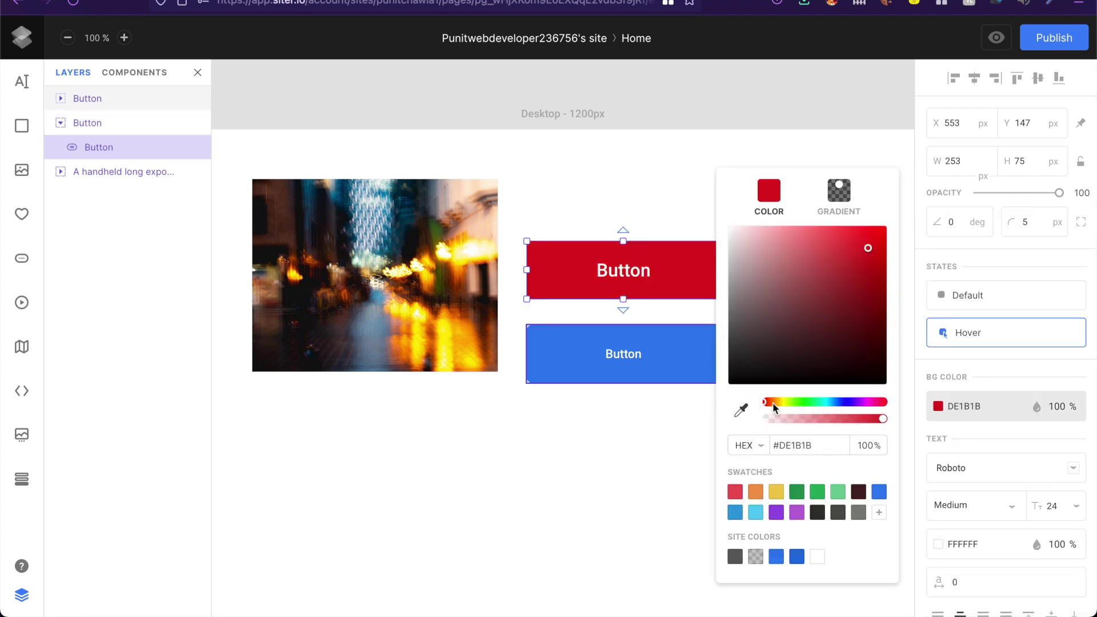
pyautogui.moveTo(773, 402); pyautogui.dragTo(739, 407)
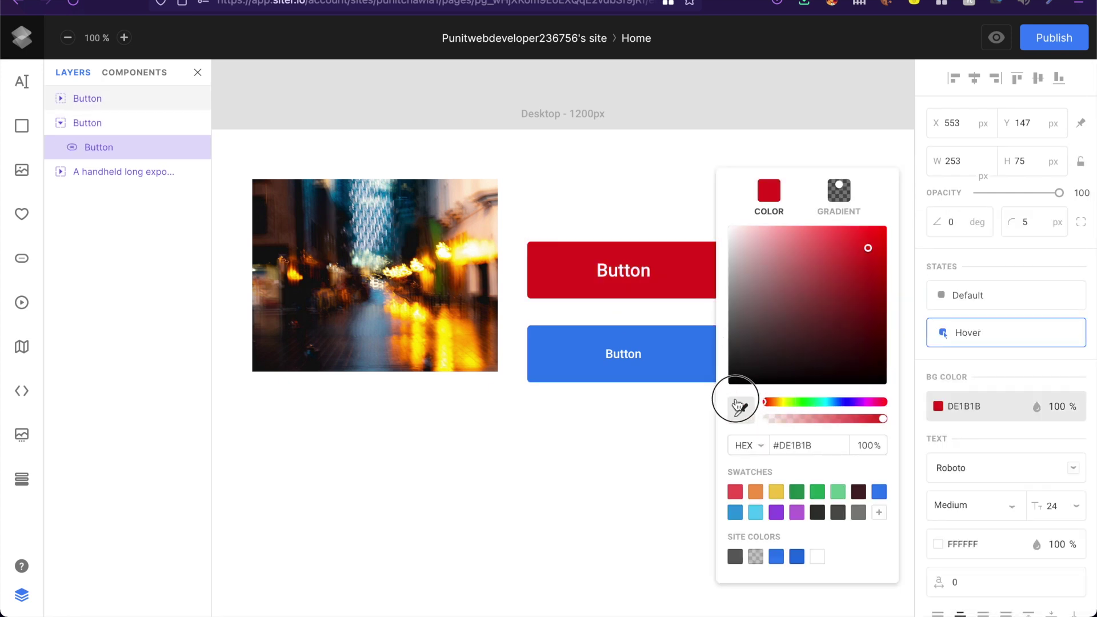
pyautogui.click(622, 452)
pyautogui.press('super+r')
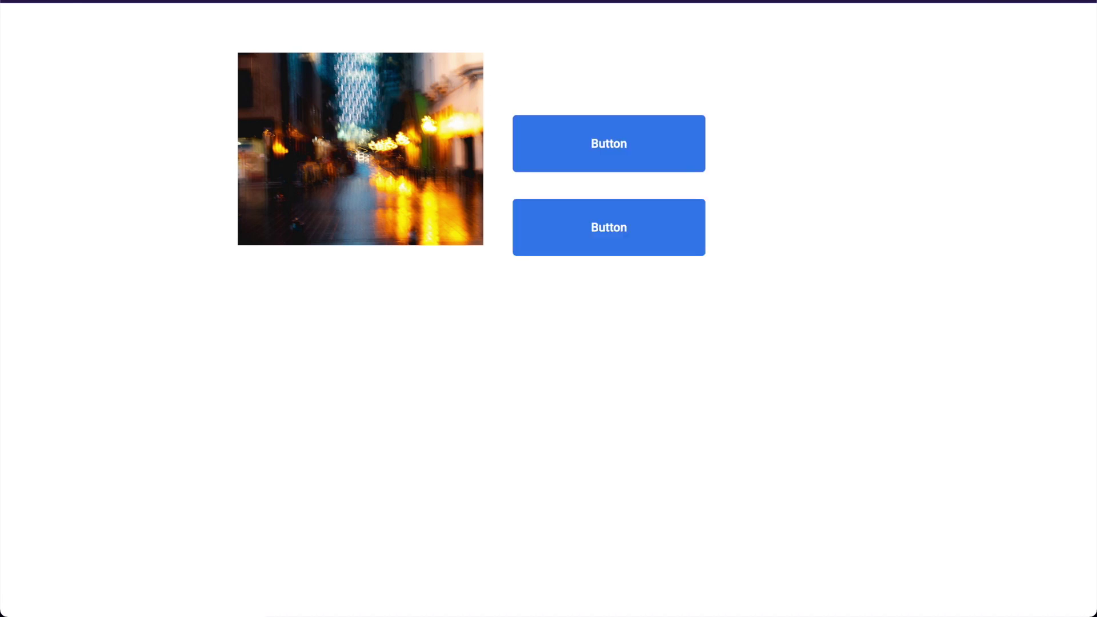
pyautogui.press('super+w')
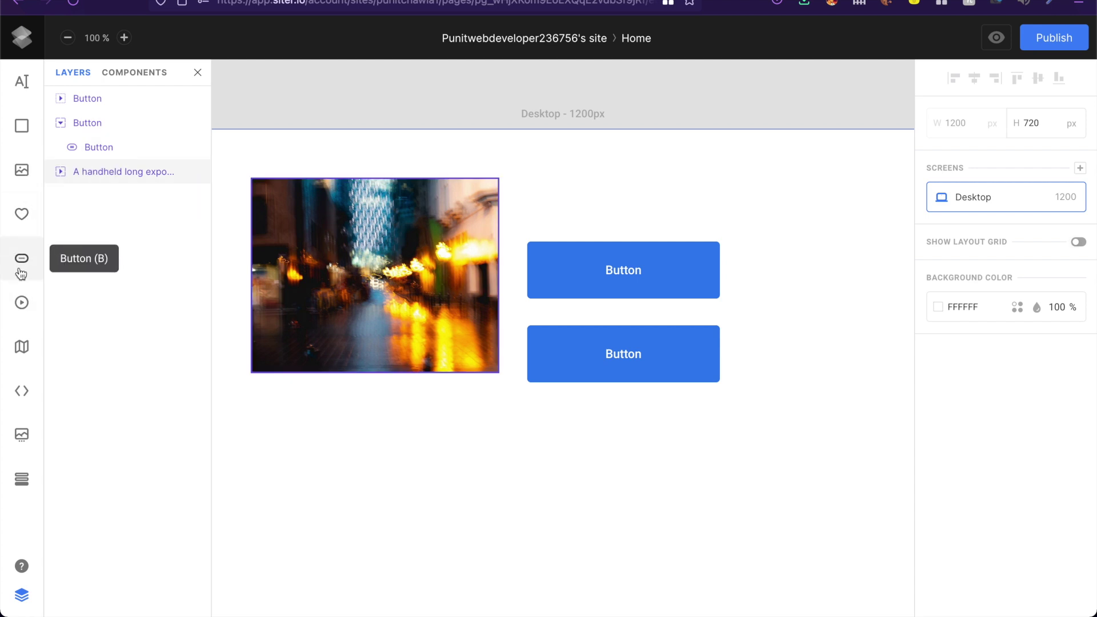
# - Drop a two-slide Slider carousel below the right button and check its Default, Hover and Active states
pyautogui.moveTo(22, 434); pyautogui.dragTo(688, 402)
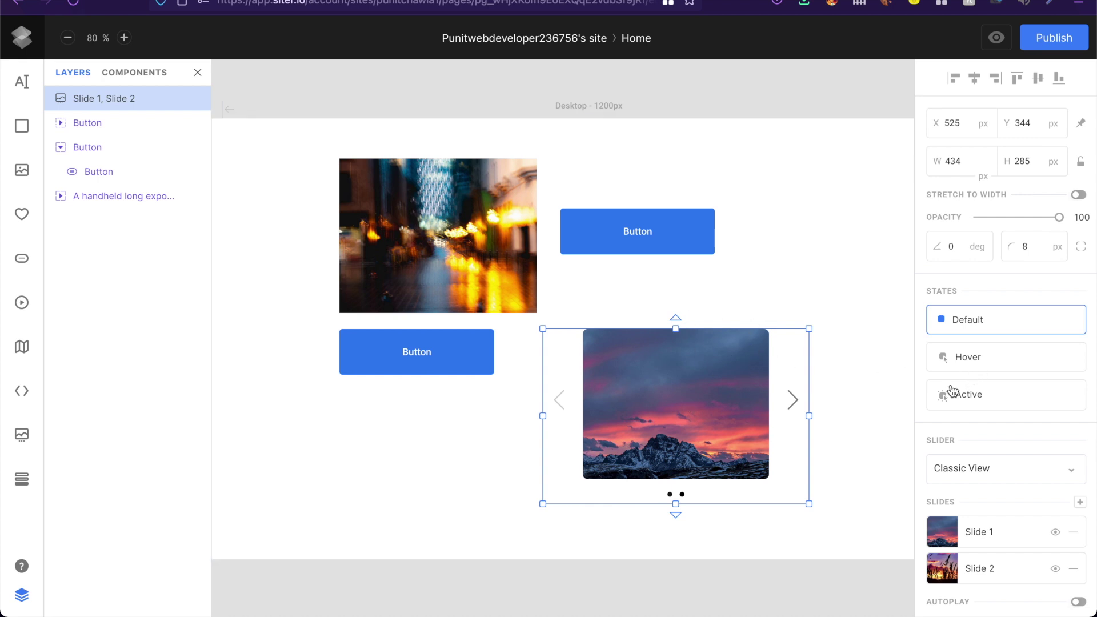
pyautogui.click(975, 365)
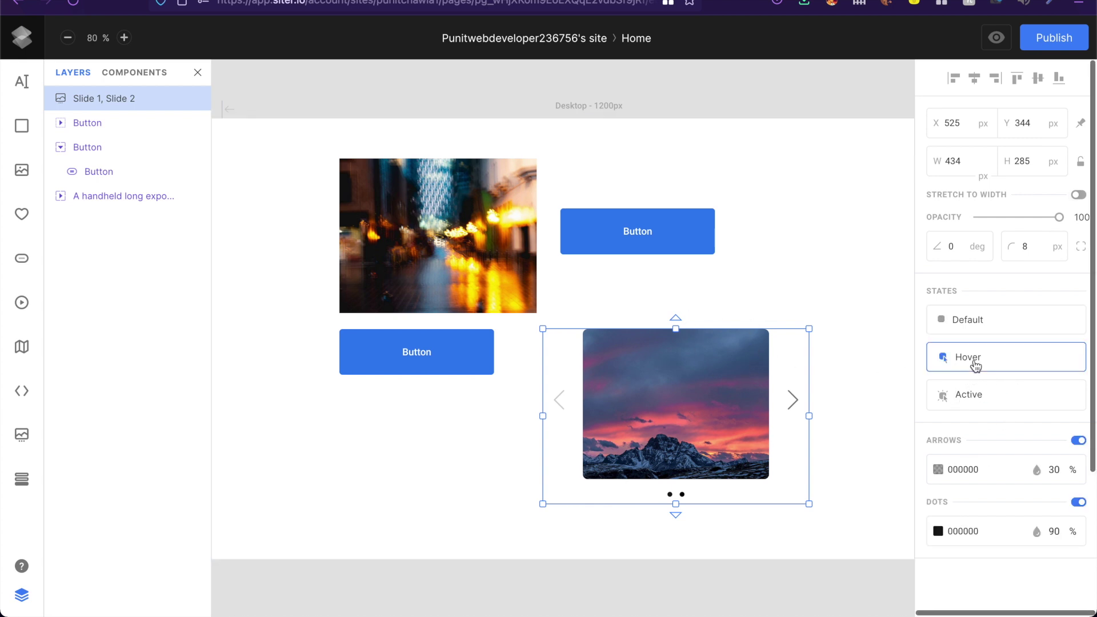
pyautogui.click(972, 319)
pyautogui.click(1000, 399)
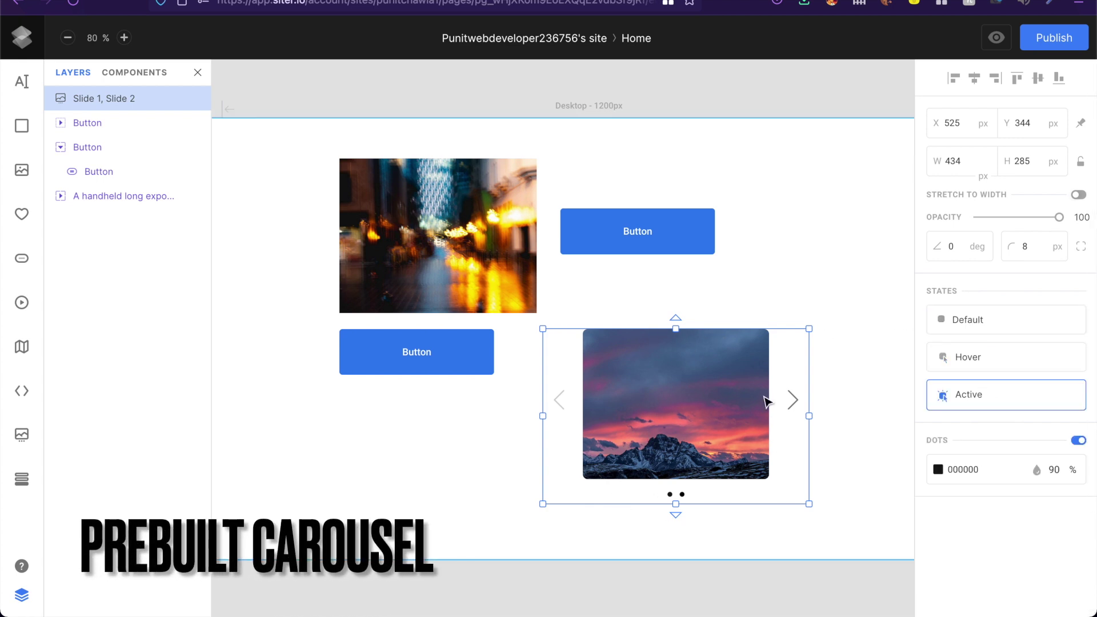
pyautogui.click(967, 336)
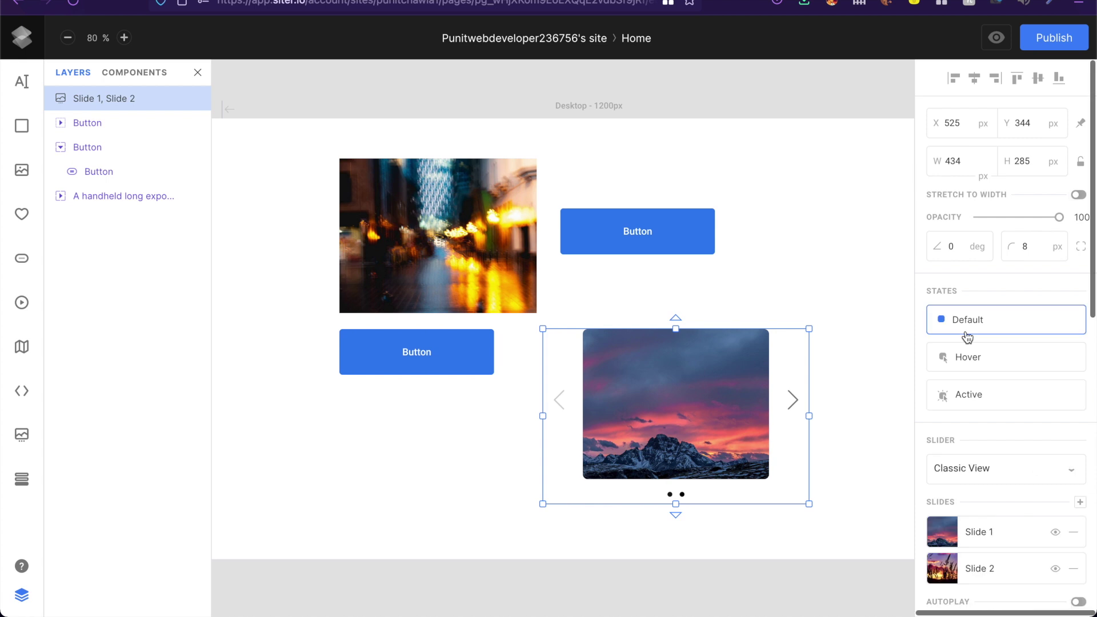
pyautogui.scroll(-3, 966, 457)
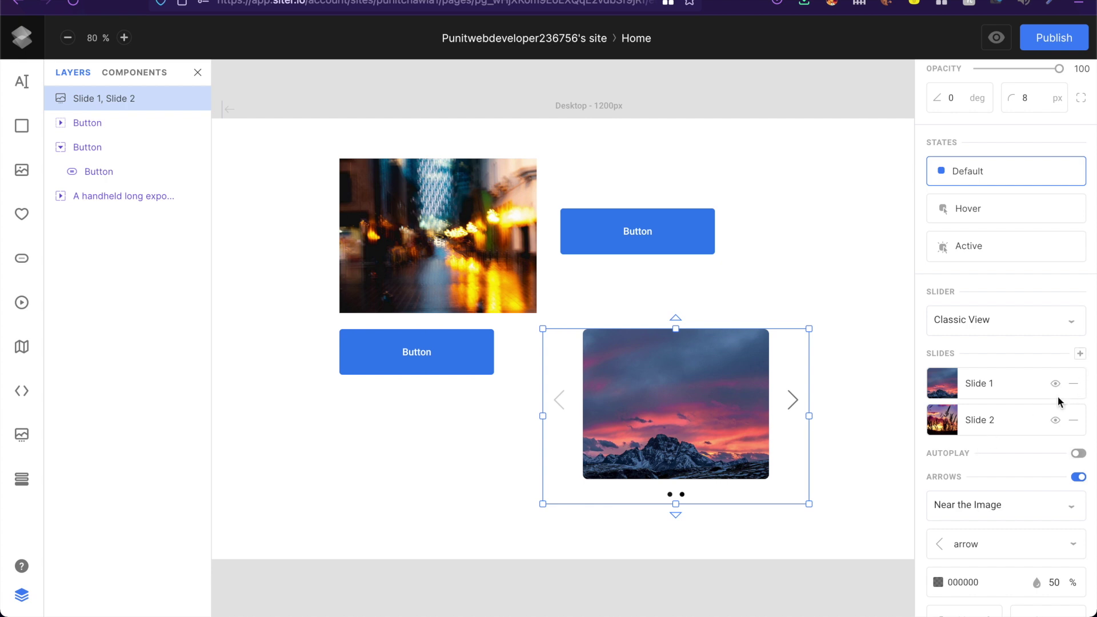
# - Set the carousel arrows to the white ios-arrow-dropcircle icon inside the image
pyautogui.click(1055, 421)
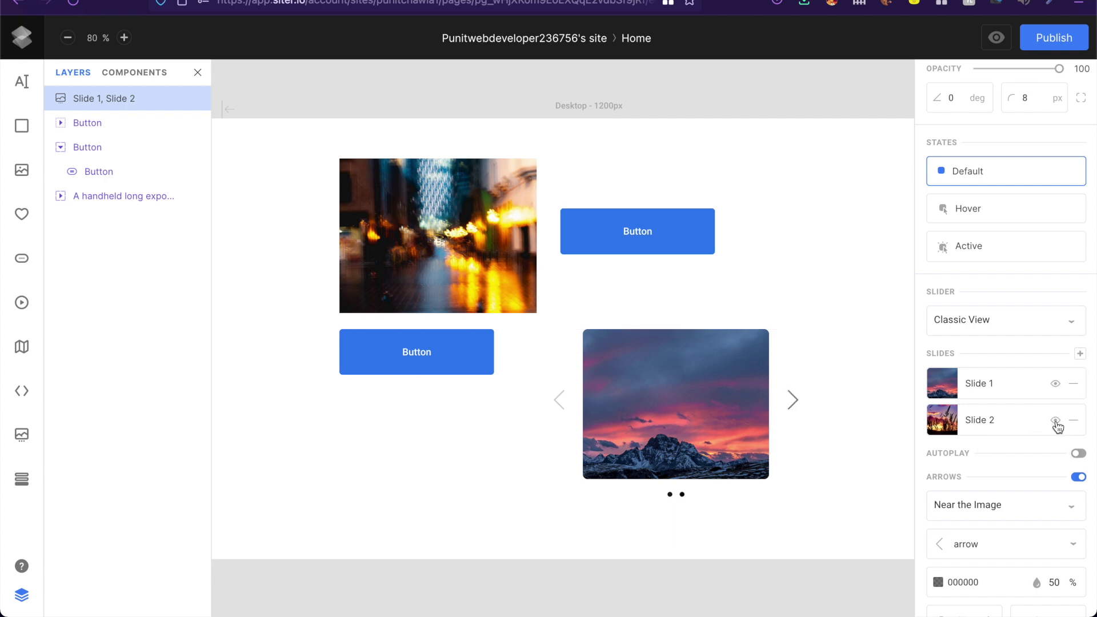
pyautogui.click(1058, 425)
pyautogui.scroll(-1, 968, 454)
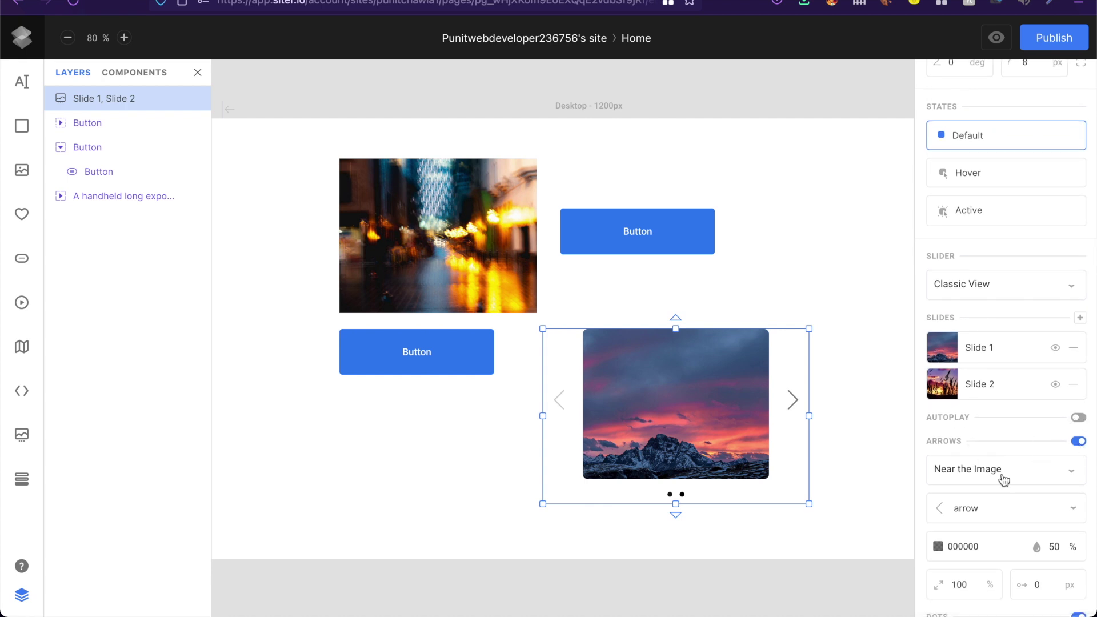
pyautogui.click(1068, 510)
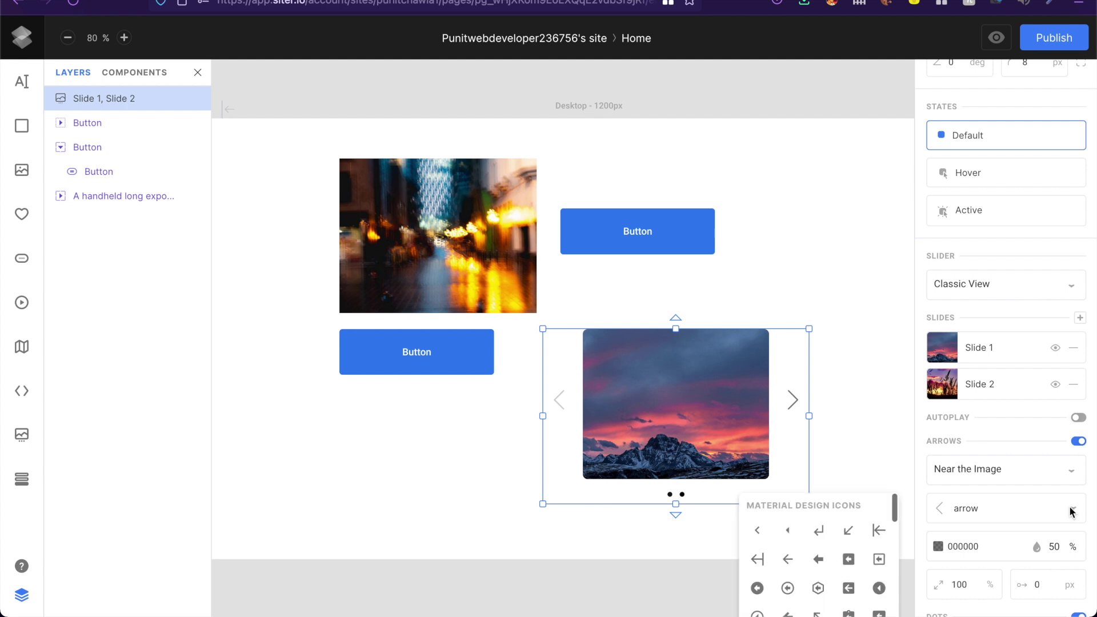
pyautogui.scroll(-5, 841, 551)
pyautogui.click(840, 553)
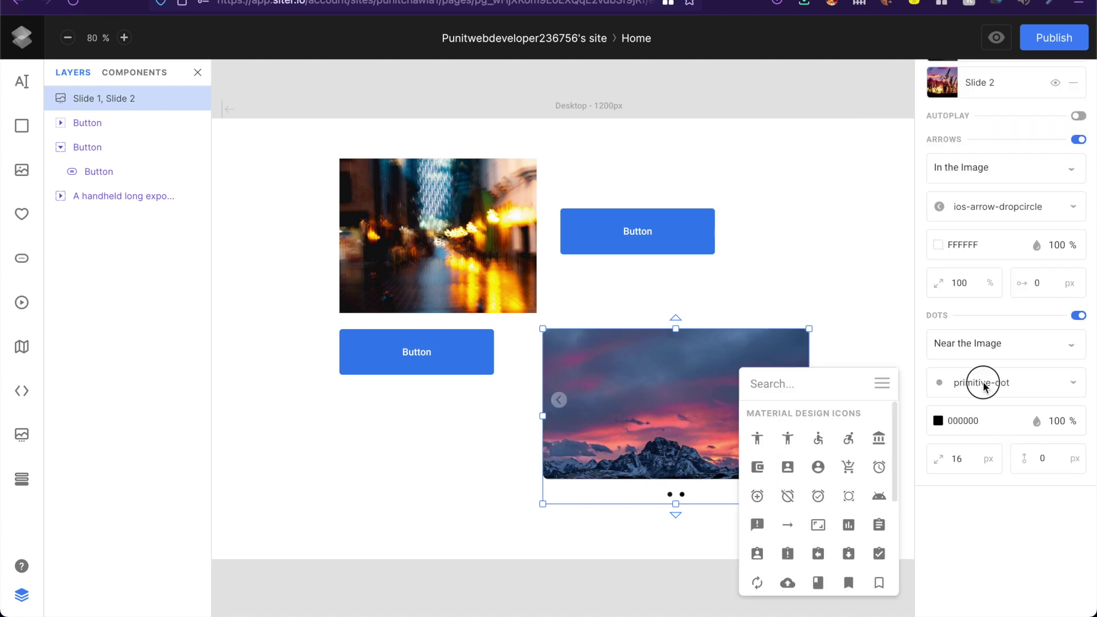
# - Make the carousel dots announcement icons and draw a grey rectangle below the left button
pyautogui.click(1014, 382)
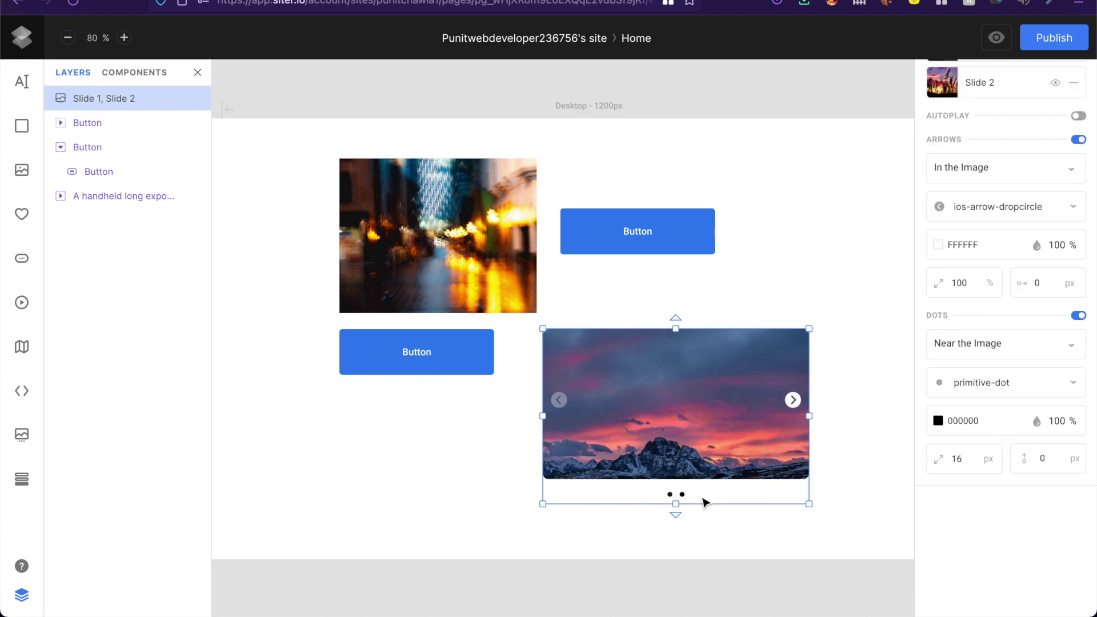
pyautogui.click(1064, 385)
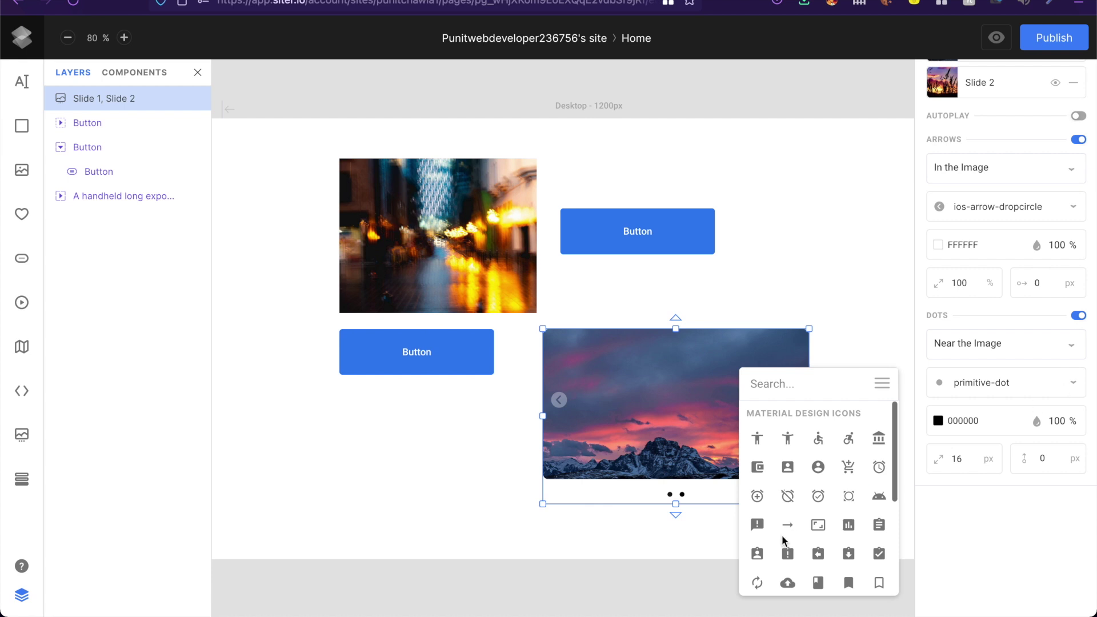
pyautogui.click(758, 525)
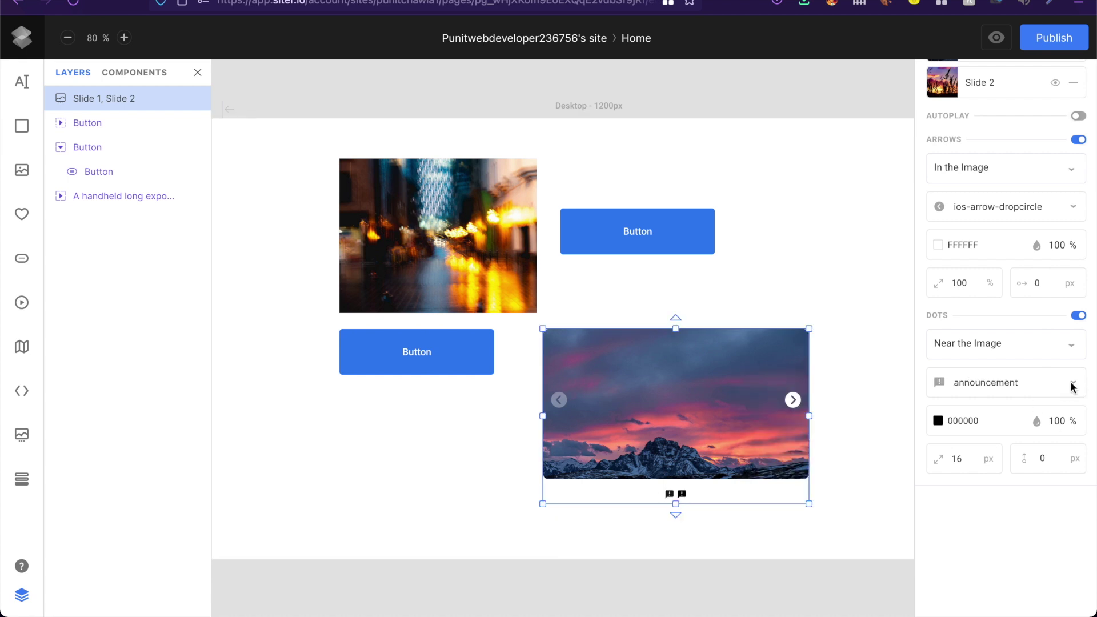
pyautogui.moveTo(22, 125); pyautogui.dragTo(433, 468)
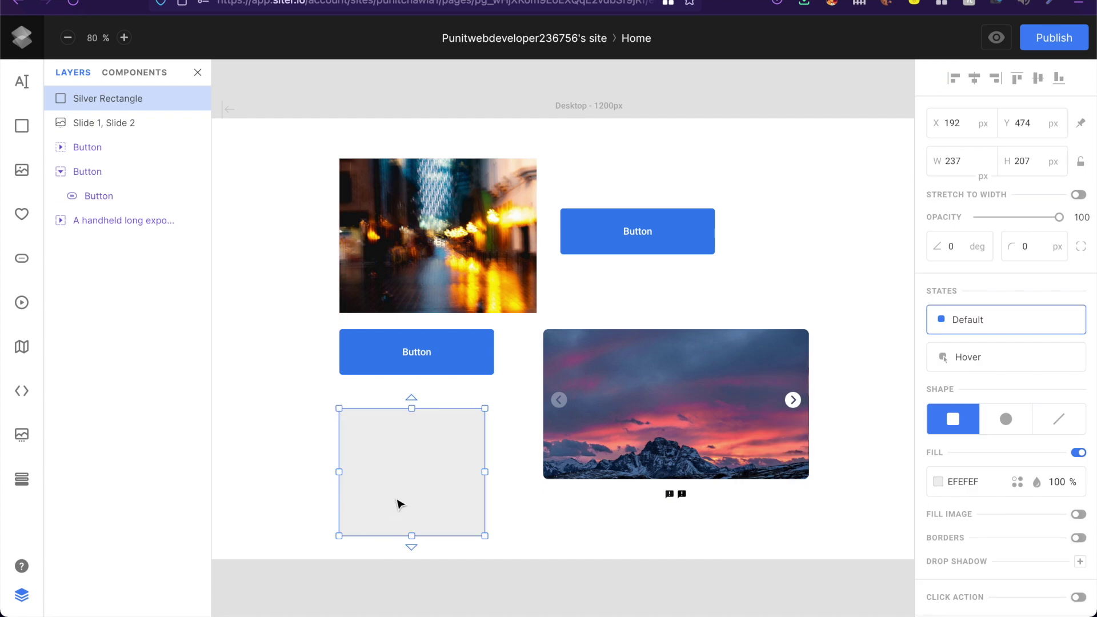
# - Nudge the grey rectangle upward, then try circle and line shapes for it
pyautogui.moveTo(398, 504); pyautogui.dragTo(409, 478)
pyautogui.click(318, 468)
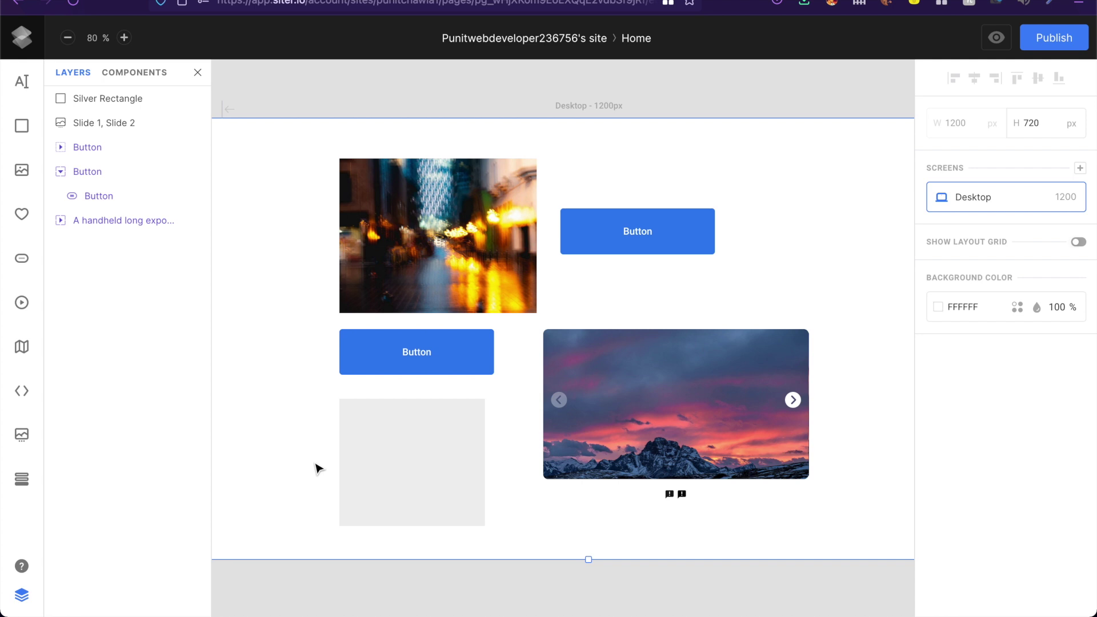
pyautogui.click(419, 480)
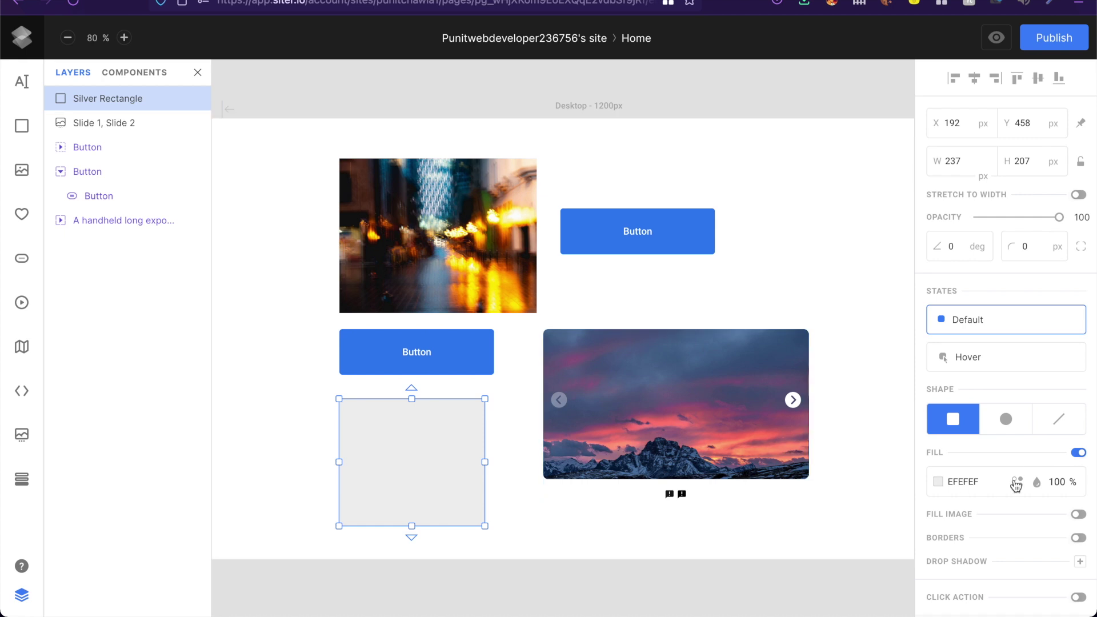
pyautogui.click(1006, 419)
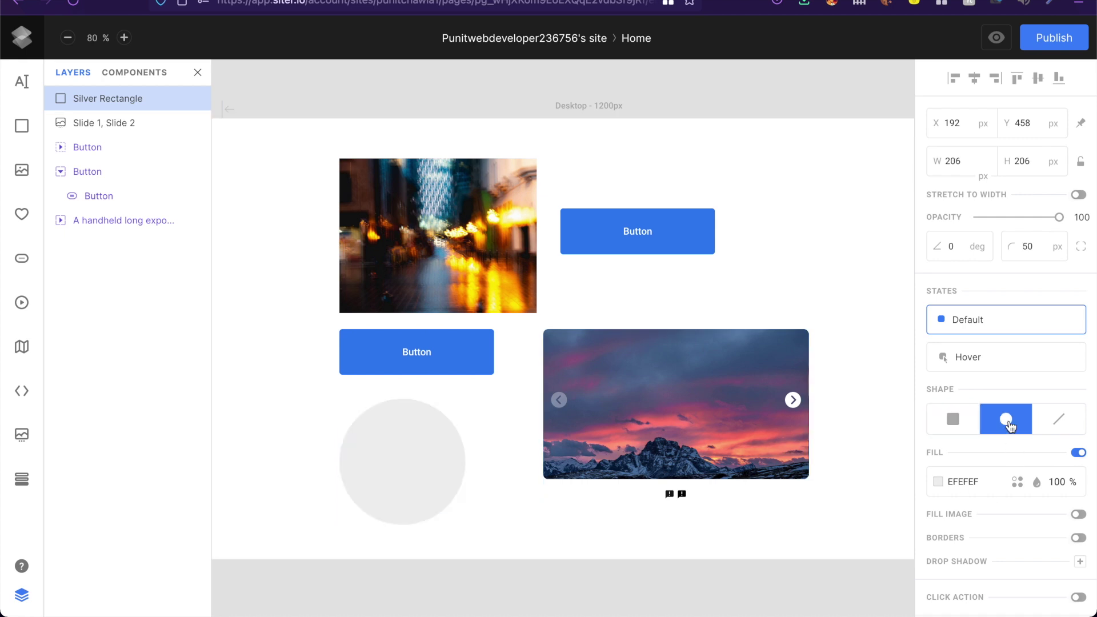
pyautogui.click(1057, 429)
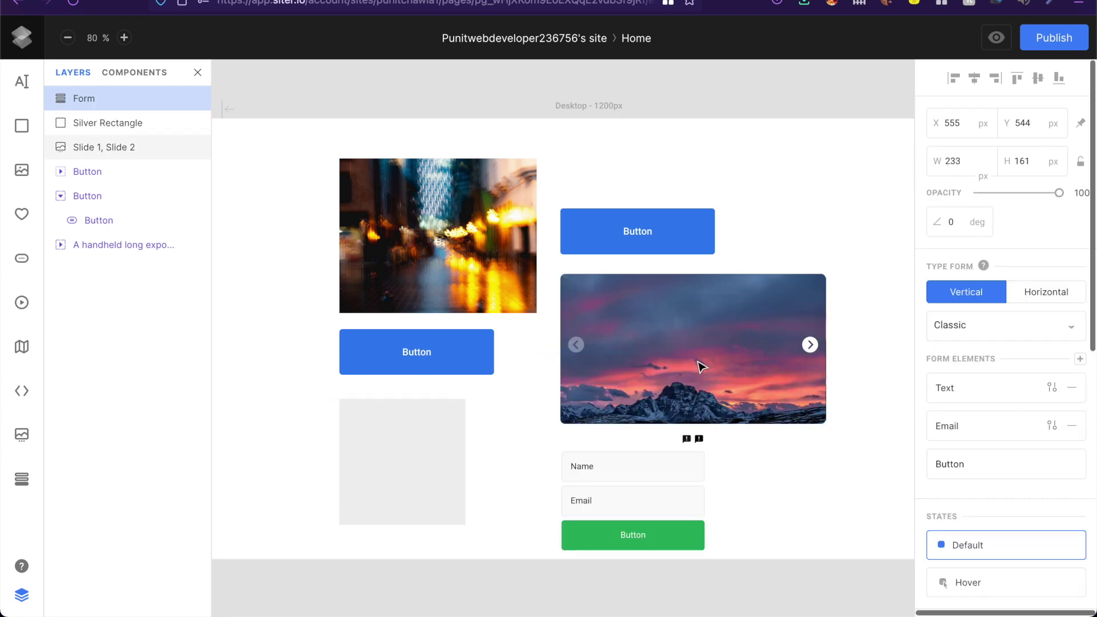
# - Move the carousel up slightly and bring the contact form closer beneath it
pyautogui.click(832, 498)
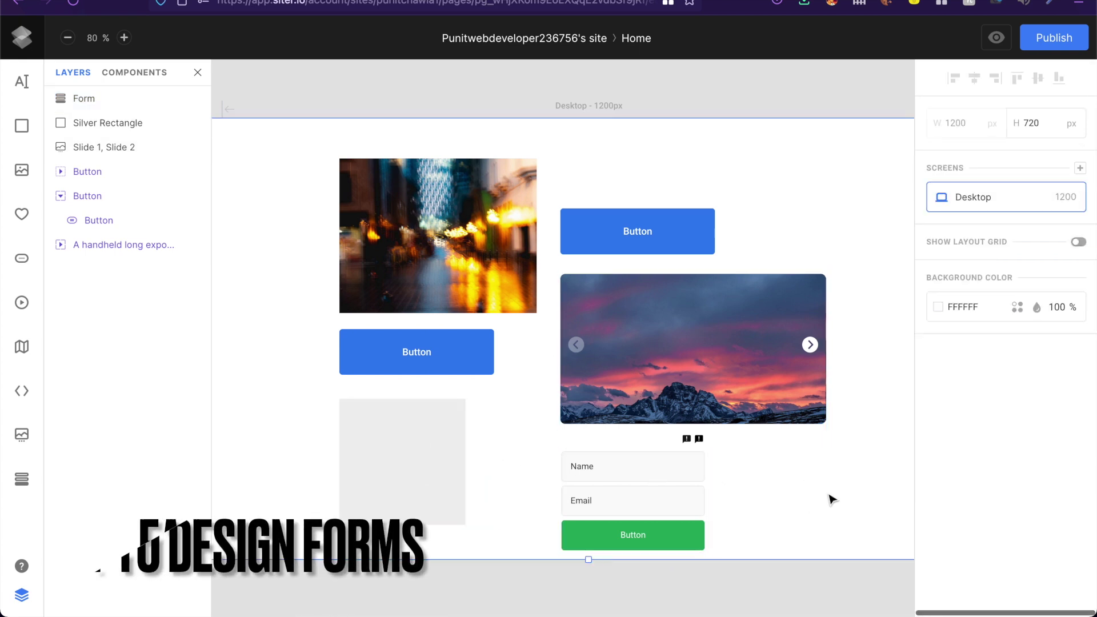
pyautogui.moveTo(755, 366); pyautogui.dragTo(753, 355)
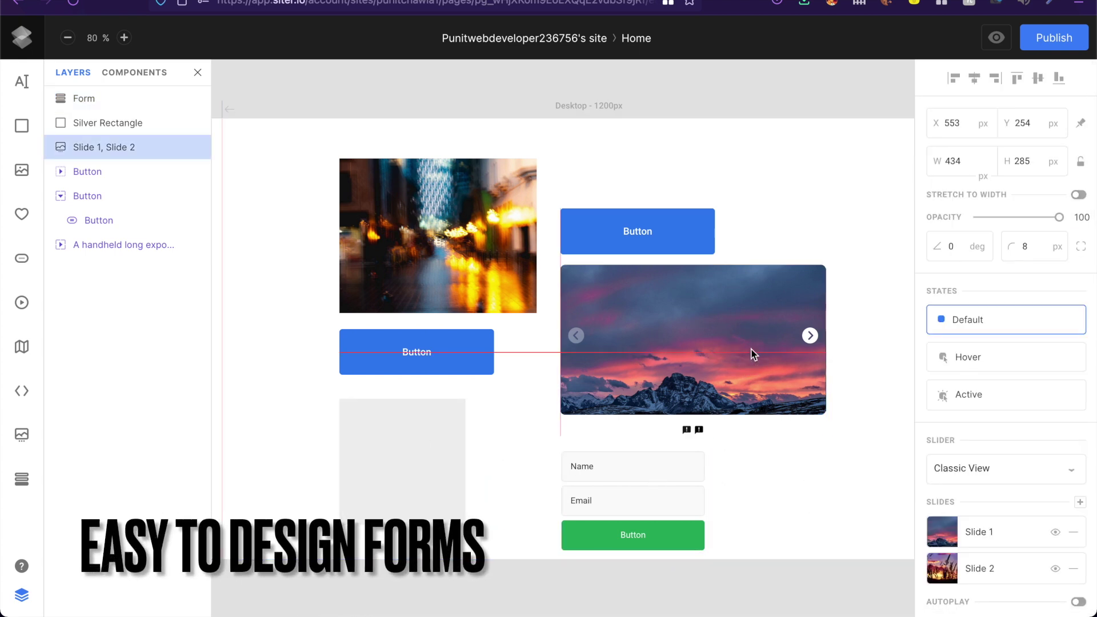
pyautogui.click(617, 530)
pyautogui.moveTo(631, 511); pyautogui.dragTo(656, 519)
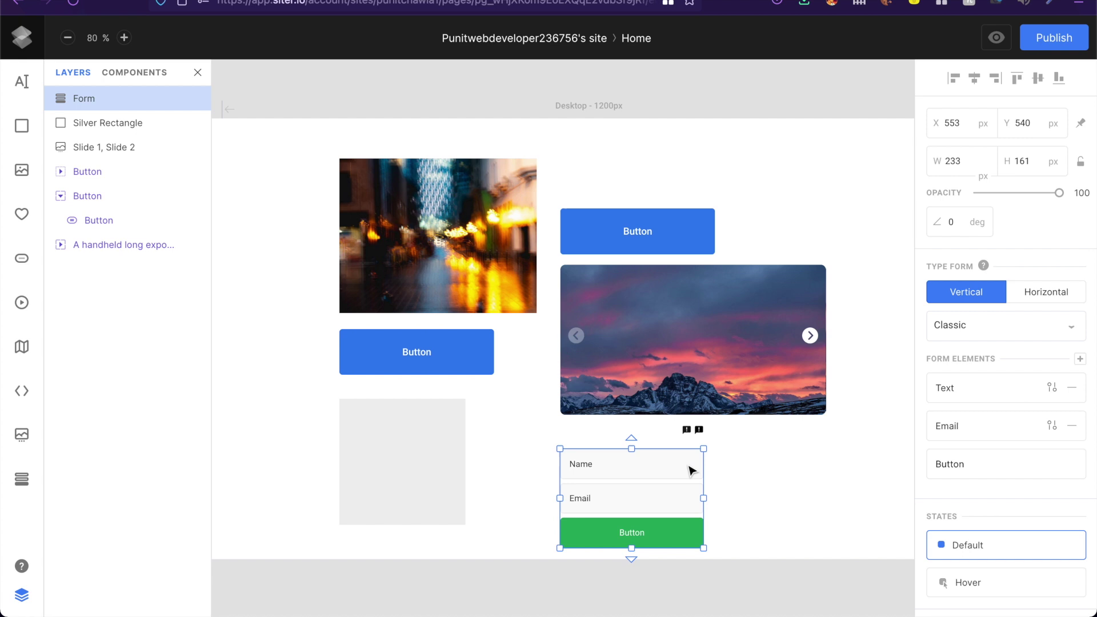
# - Keep the form fields stacked vertically and apply the Underline form style
pyautogui.click(1054, 294)
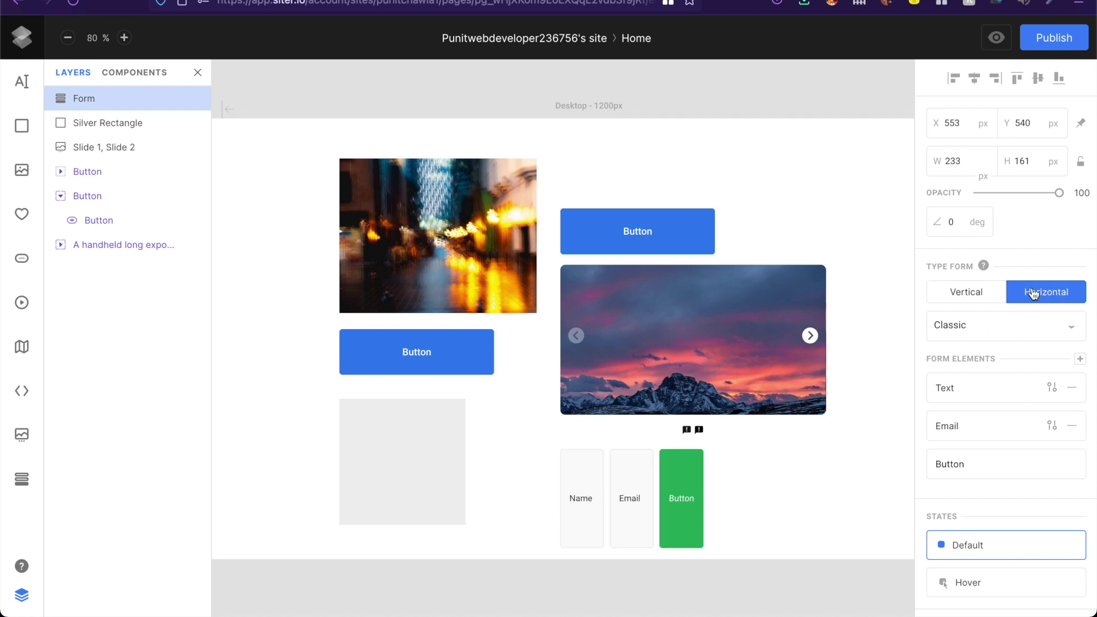
pyautogui.click(990, 299)
pyautogui.click(1019, 326)
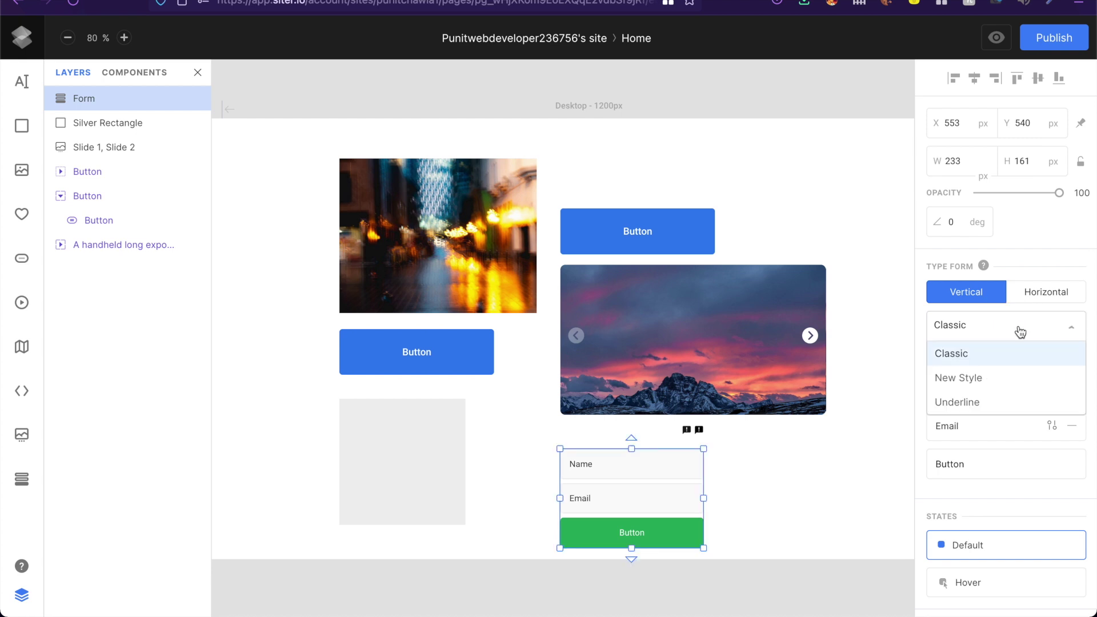
pyautogui.click(977, 379)
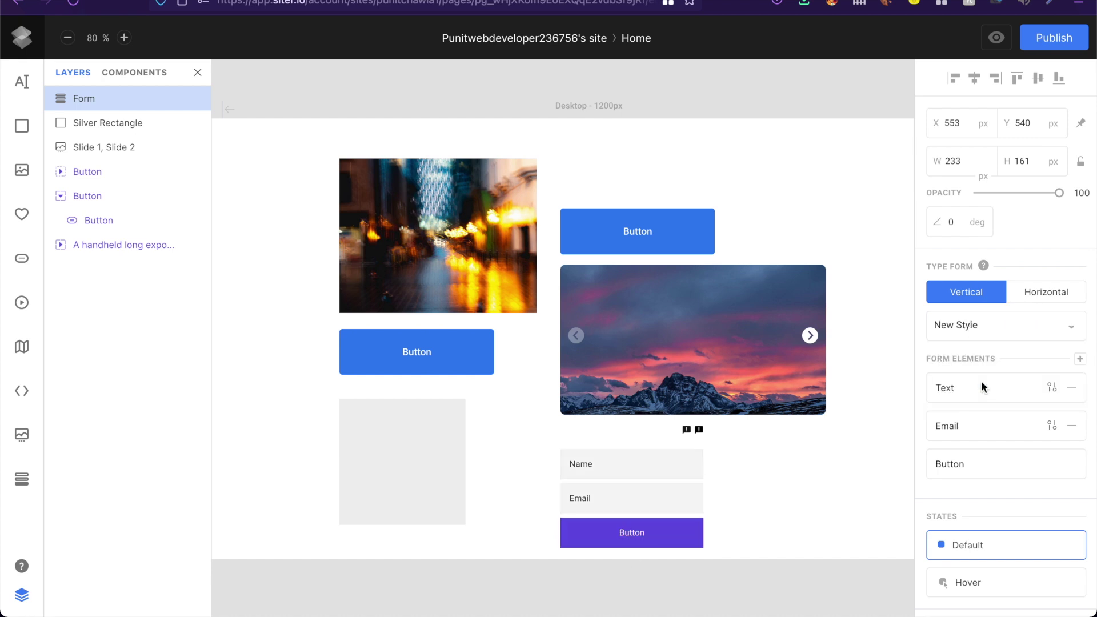
pyautogui.click(941, 323)
pyautogui.click(948, 403)
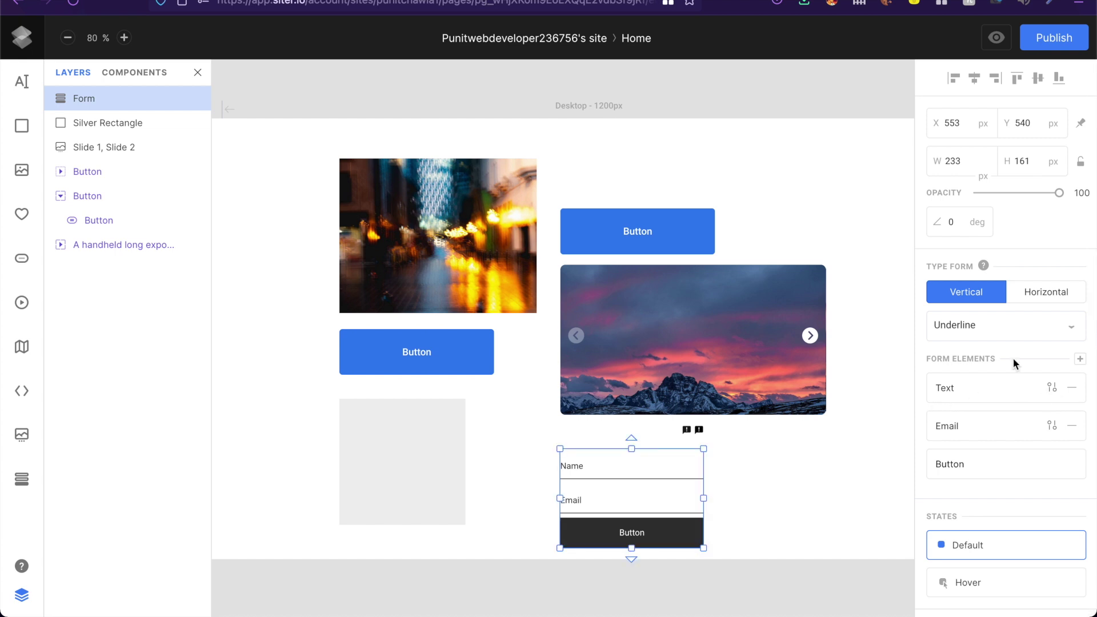
# - Review the Text field's type options, keeping it as Text
pyautogui.click(1052, 388)
pyautogui.click(837, 400)
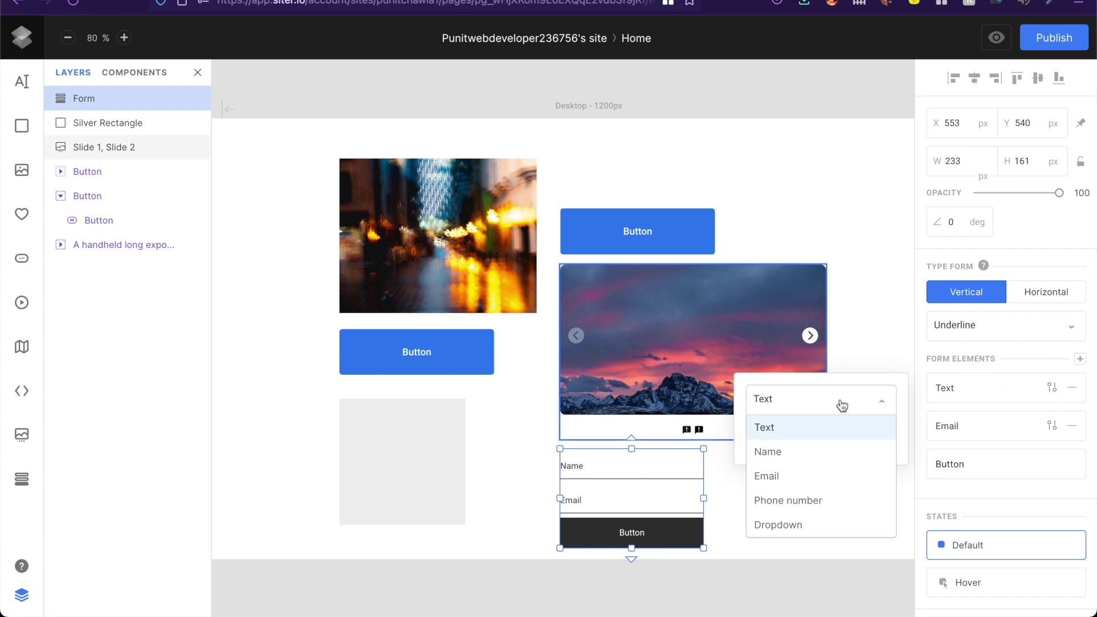
pyautogui.click(811, 411)
pyautogui.click(612, 502)
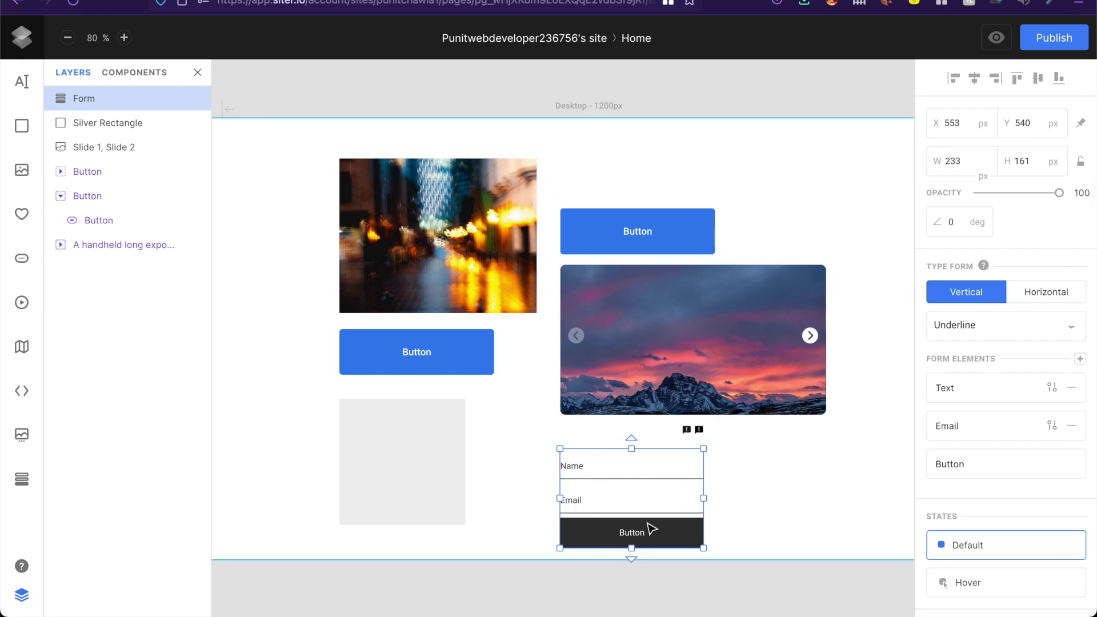
# - Make the form's submit button pink, then widen the form and shorten its height
pyautogui.scroll(-5, 1056, 463)
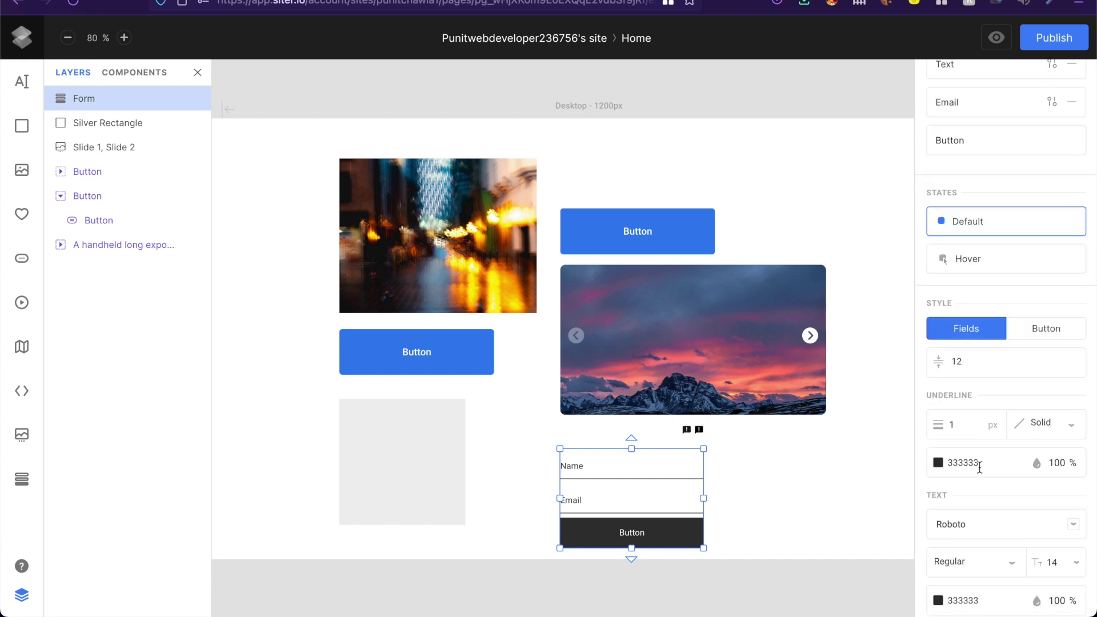
pyautogui.click(1029, 334)
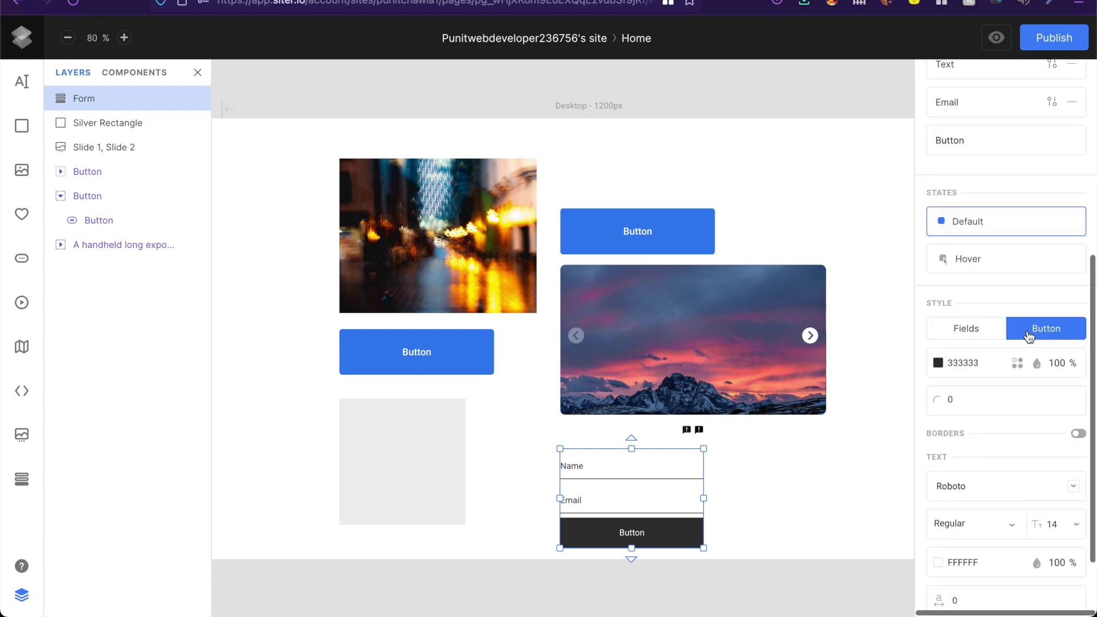
pyautogui.click(979, 333)
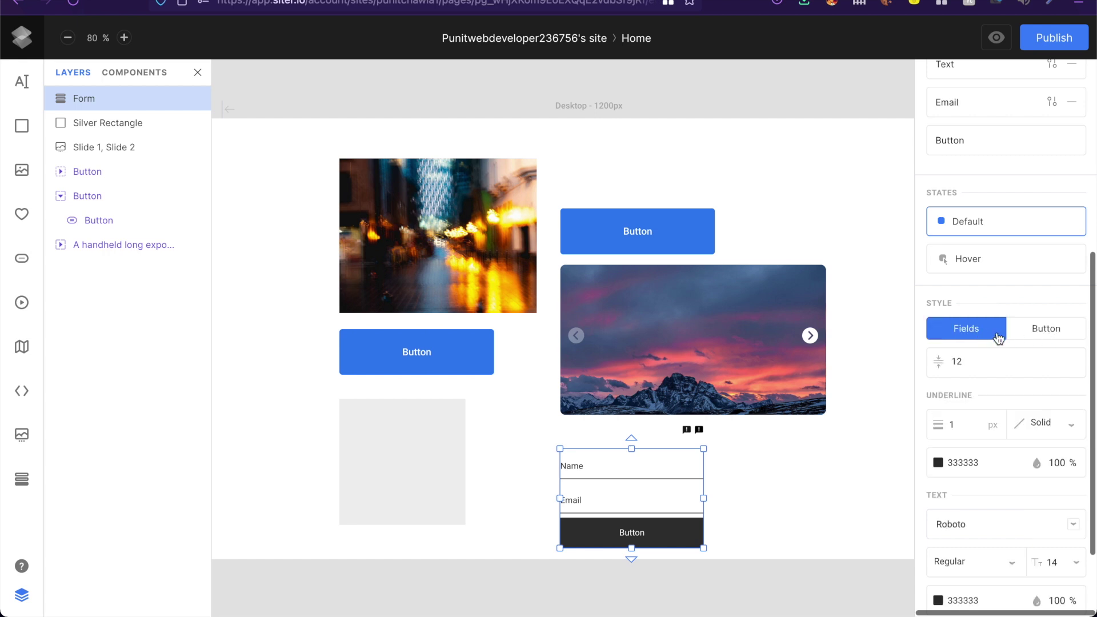
pyautogui.click(1028, 338)
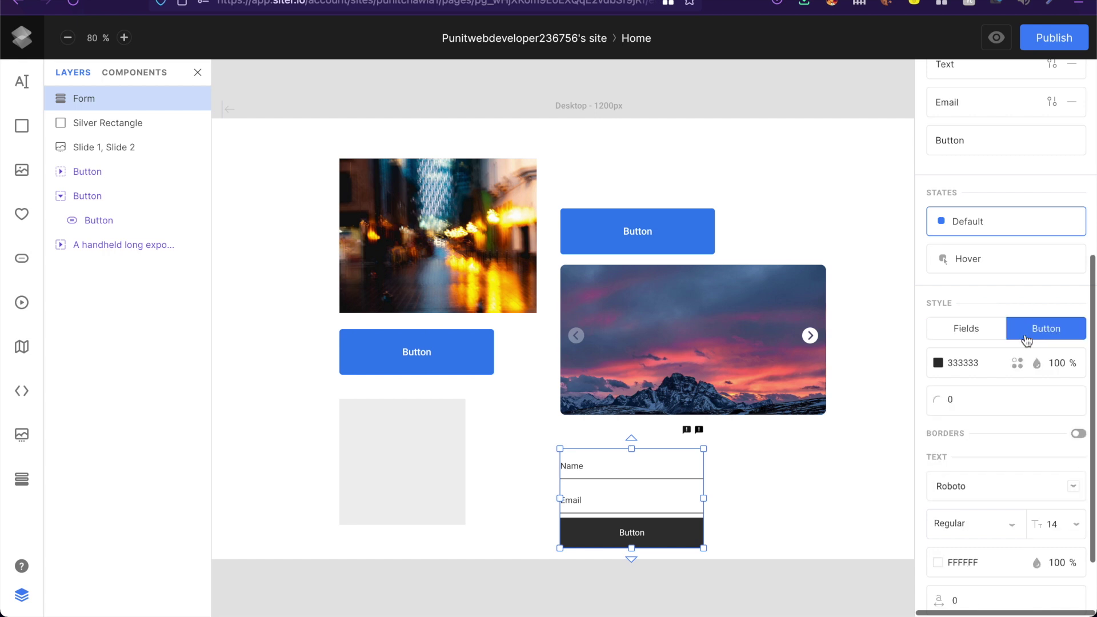
pyautogui.click(938, 362)
pyautogui.click(801, 245)
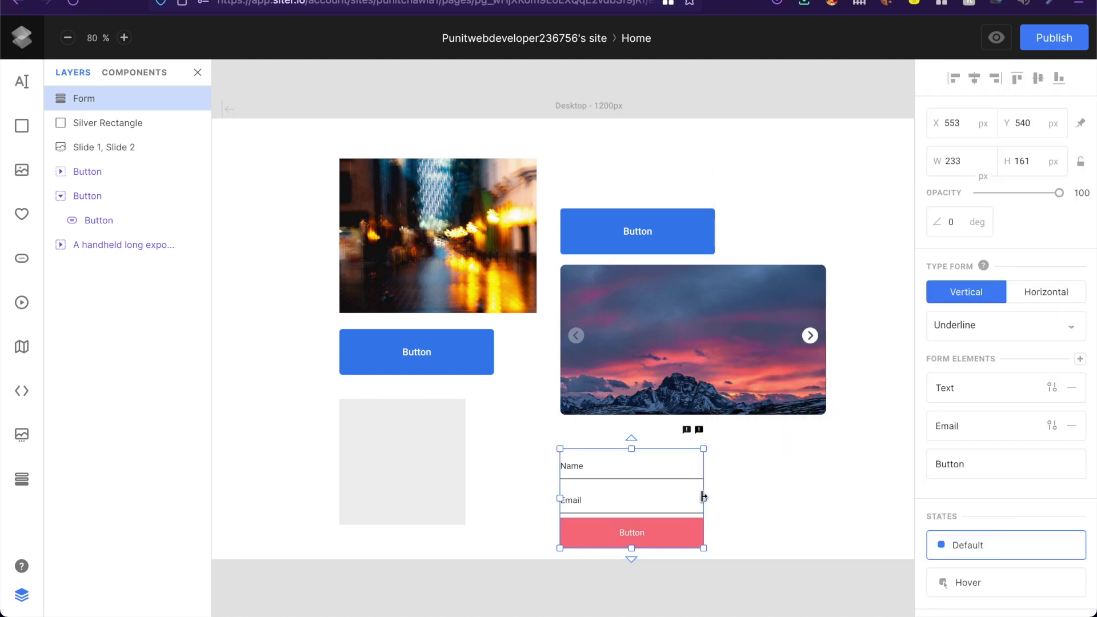
pyautogui.moveTo(703, 497); pyautogui.dragTo(774, 503)
pyautogui.moveTo(665, 549); pyautogui.dragTo(664, 514)
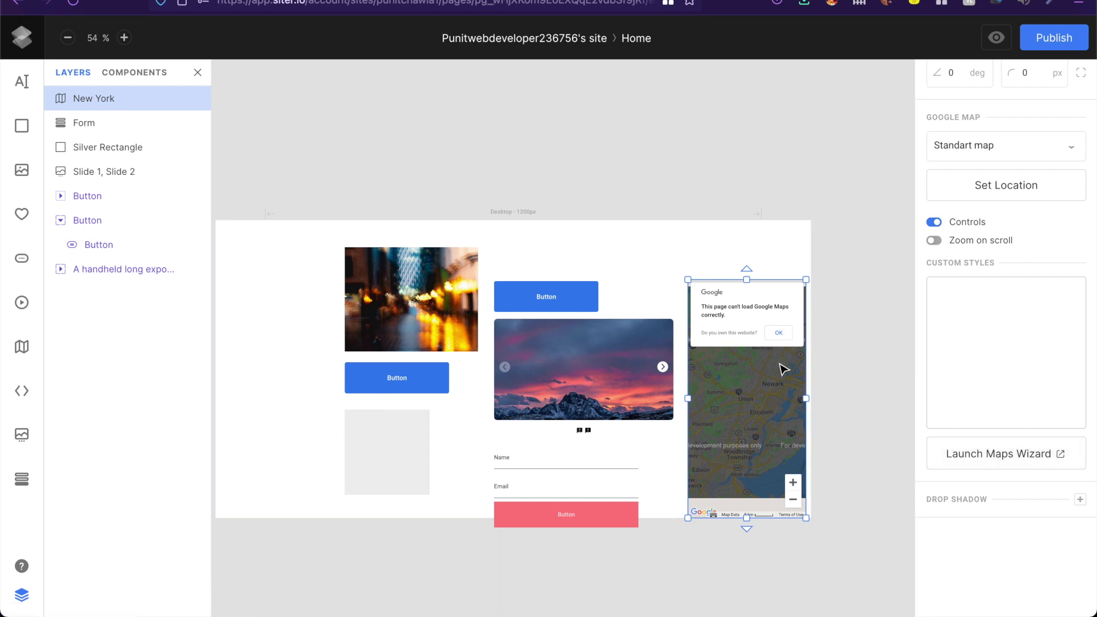
# - Move the New York map to the page top, stretch it to full height, and switch to Directions
pyautogui.moveTo(781, 367); pyautogui.dragTo(773, 314)
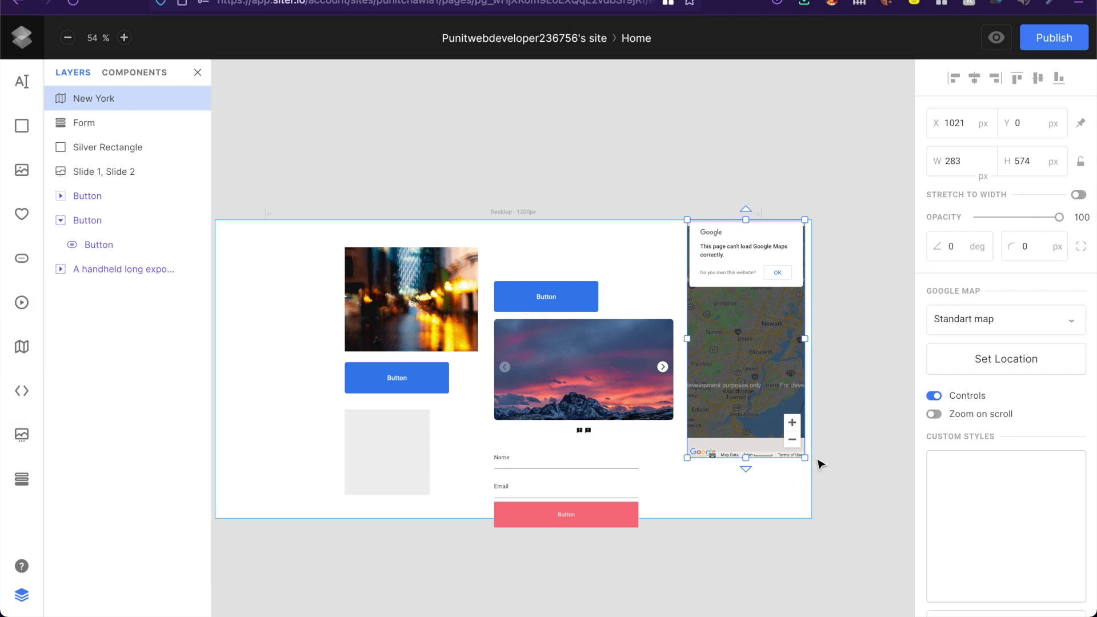
pyautogui.moveTo(805, 457); pyautogui.dragTo(812, 519)
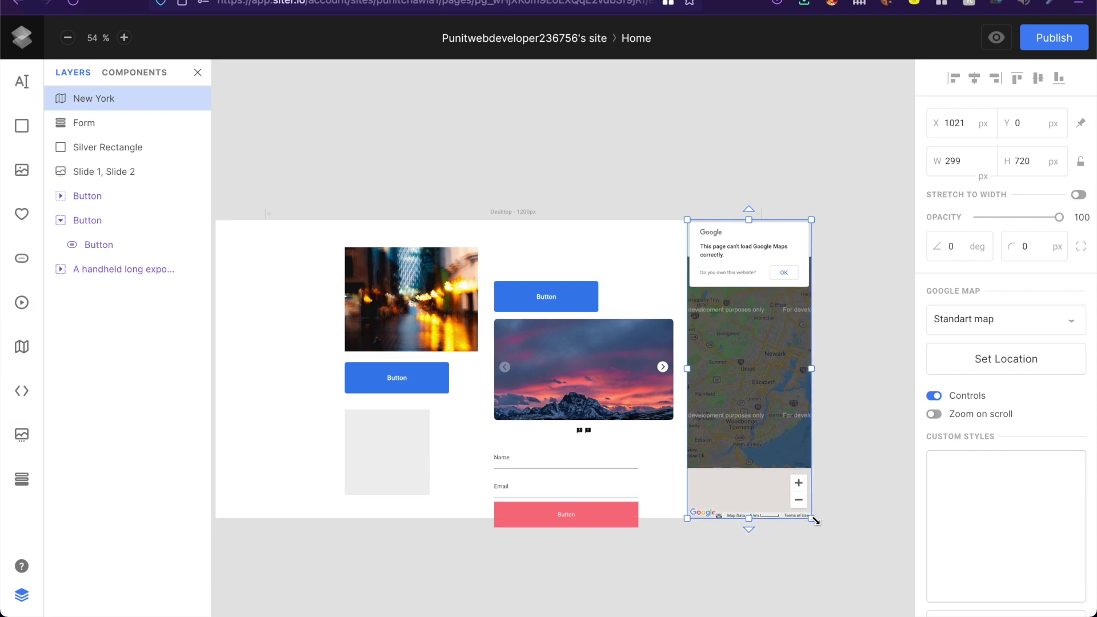
pyautogui.click(995, 326)
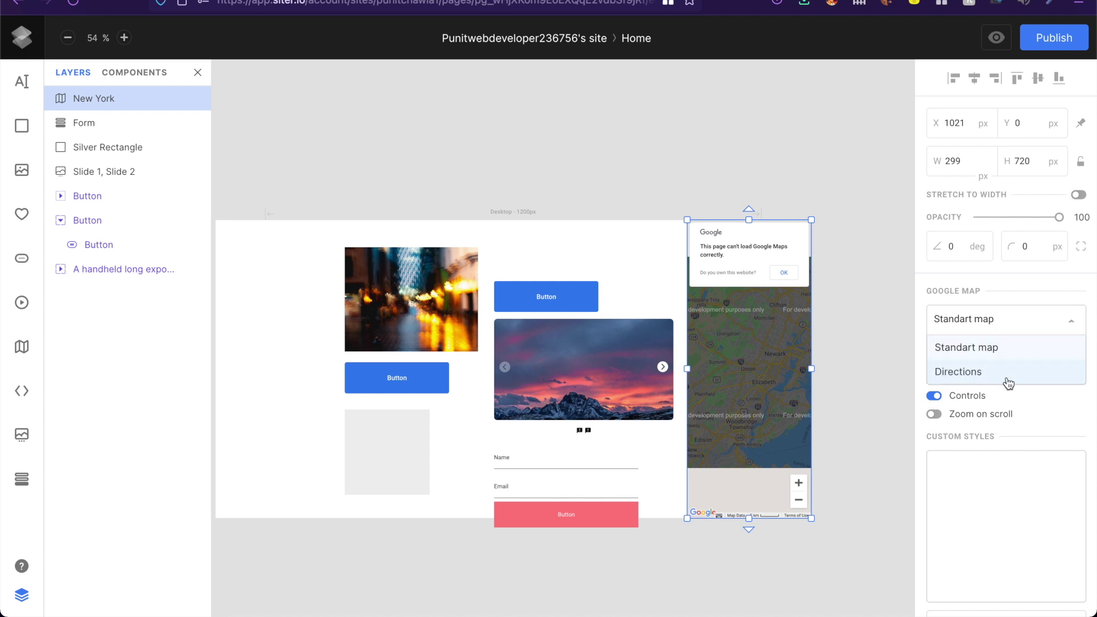
pyautogui.click(977, 351)
pyautogui.click(1000, 328)
pyautogui.click(970, 374)
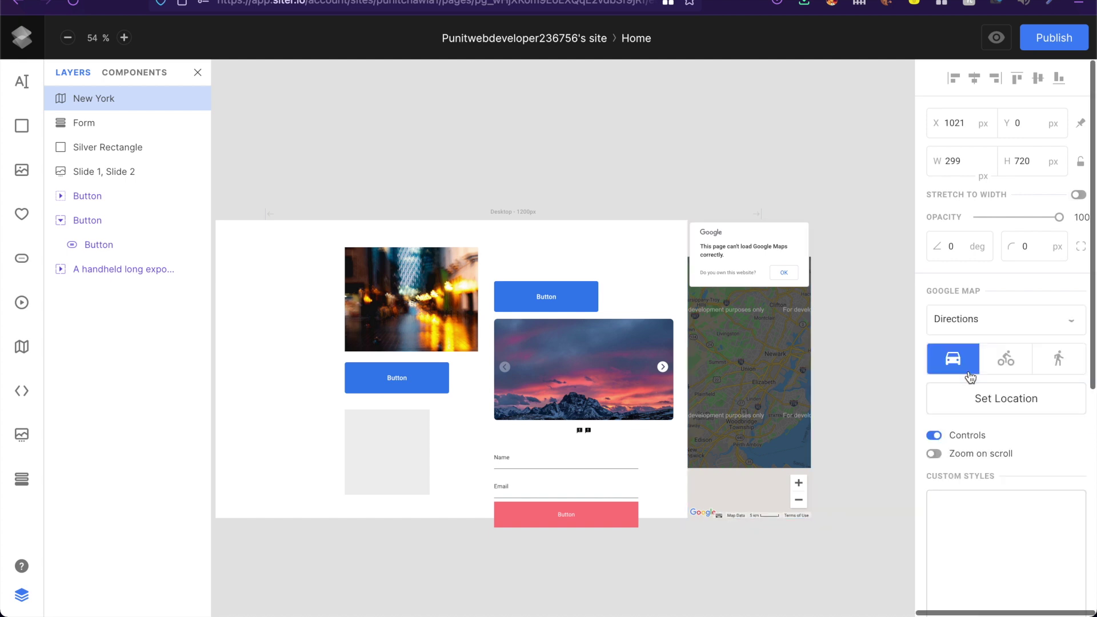
# - Set the route's travel mode to driving and set the start and end locations
pyautogui.click(1009, 366)
pyautogui.click(1058, 370)
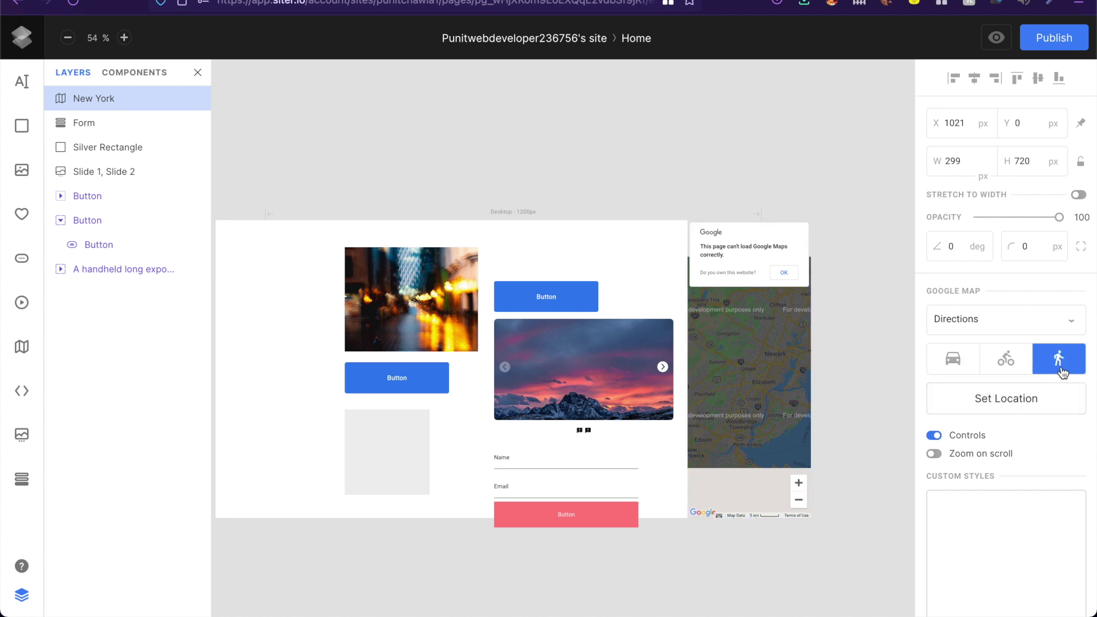
pyautogui.click(1009, 370)
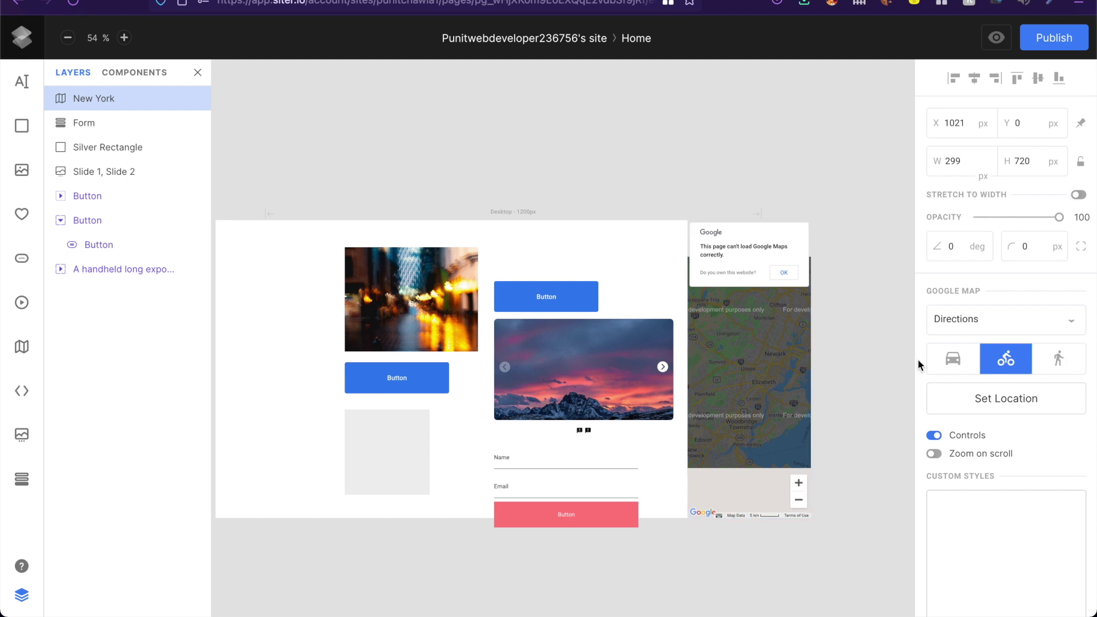
pyautogui.click(956, 365)
pyautogui.click(988, 406)
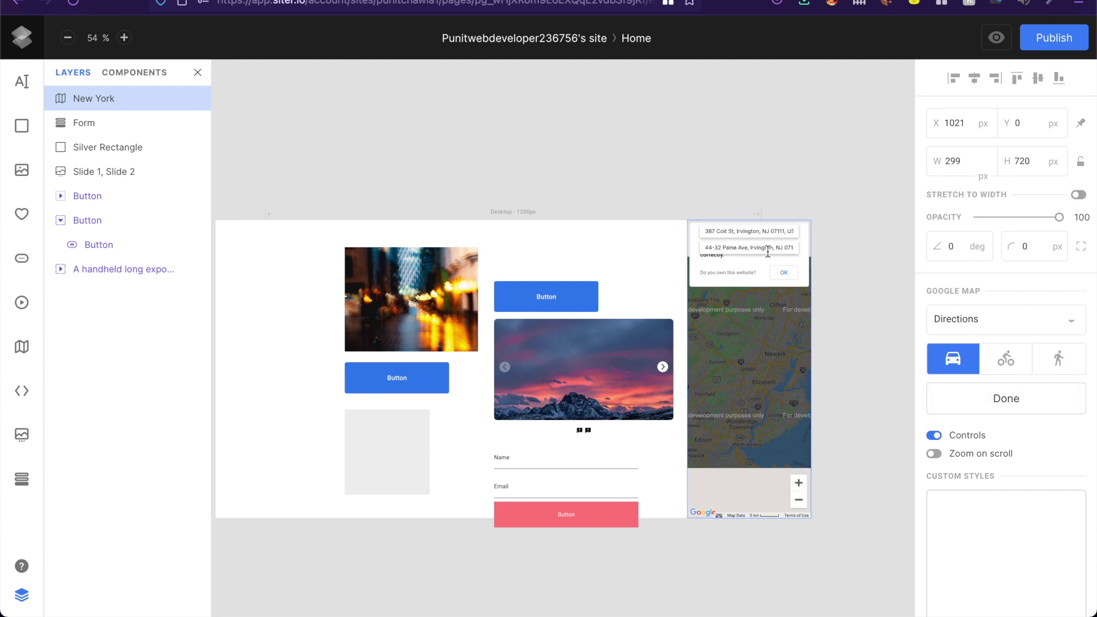
pyautogui.scroll(3, 767, 254)
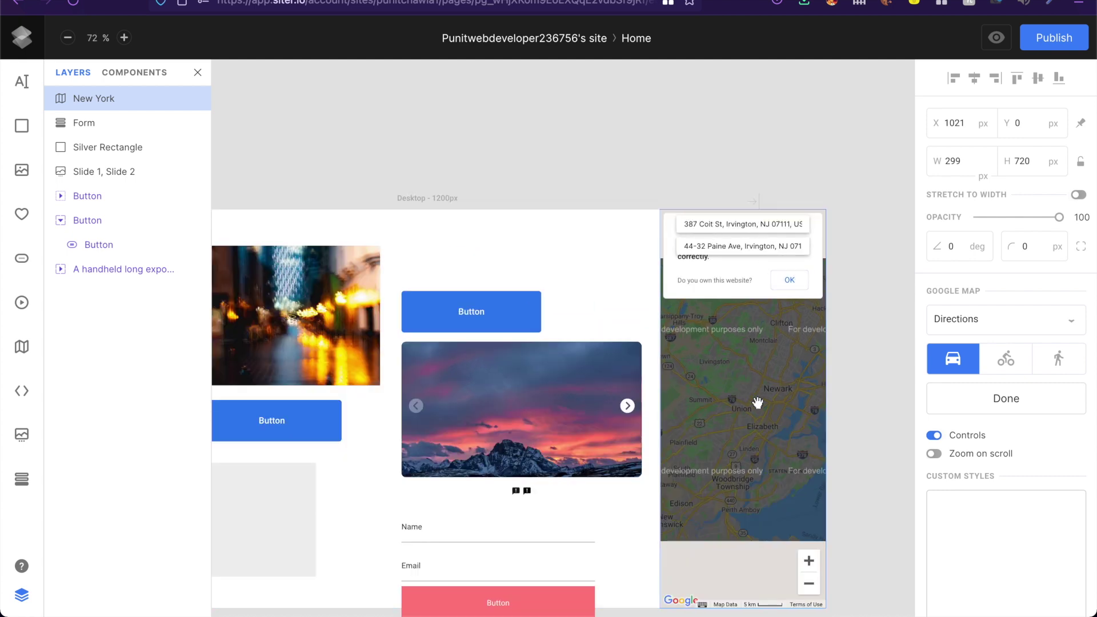
# - Switch off the Google map's zoom Controls toggle
pyautogui.click(935, 437)
pyautogui.click(935, 437)
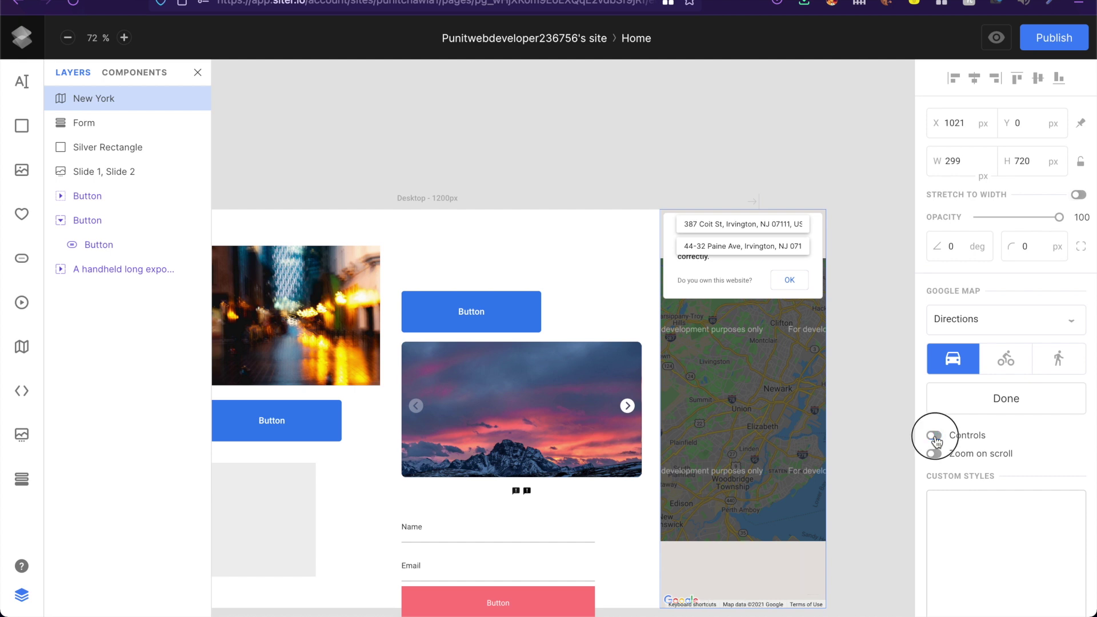
pyautogui.click(935, 436)
pyautogui.scroll(-6, 957, 440)
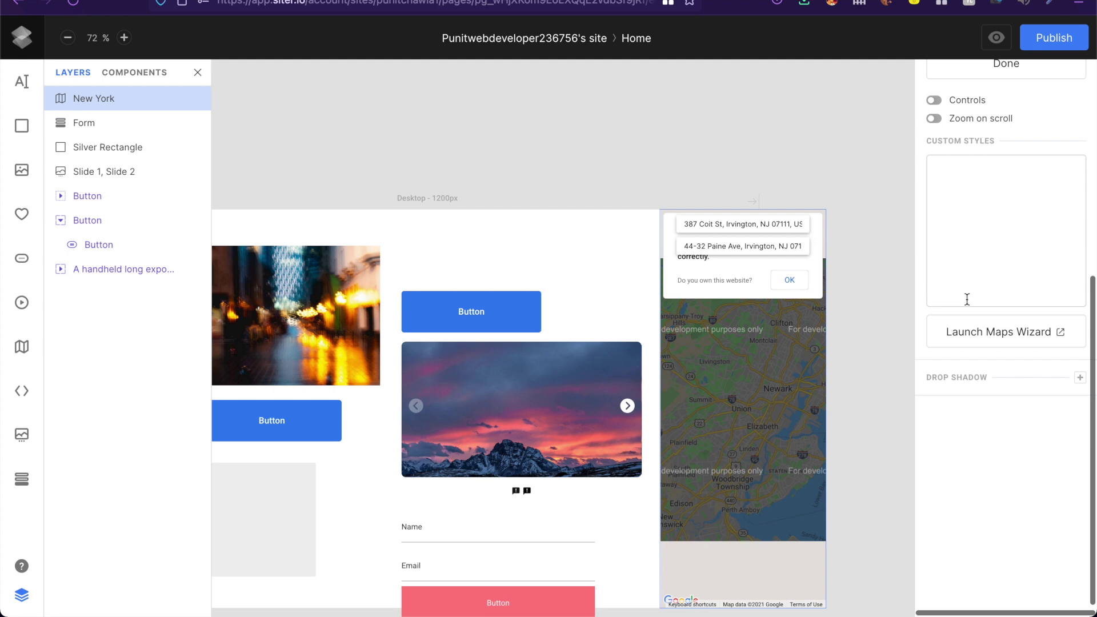
pyautogui.scroll(3, 967, 299)
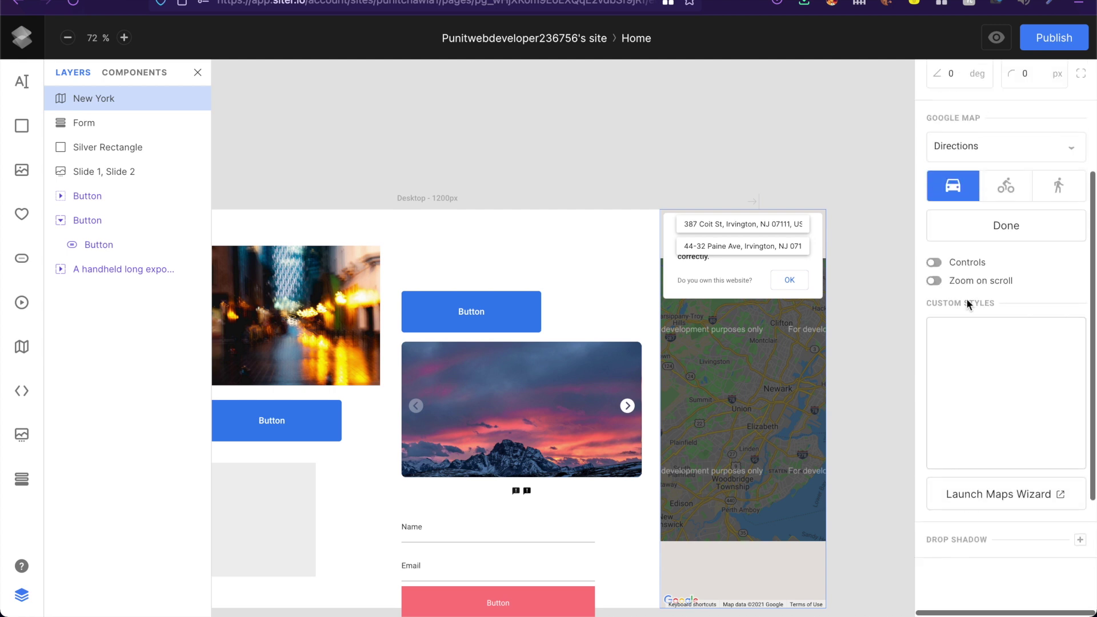
# - Open the map's custom styles field, then deselect the map to show page screen settings
pyautogui.click(990, 398)
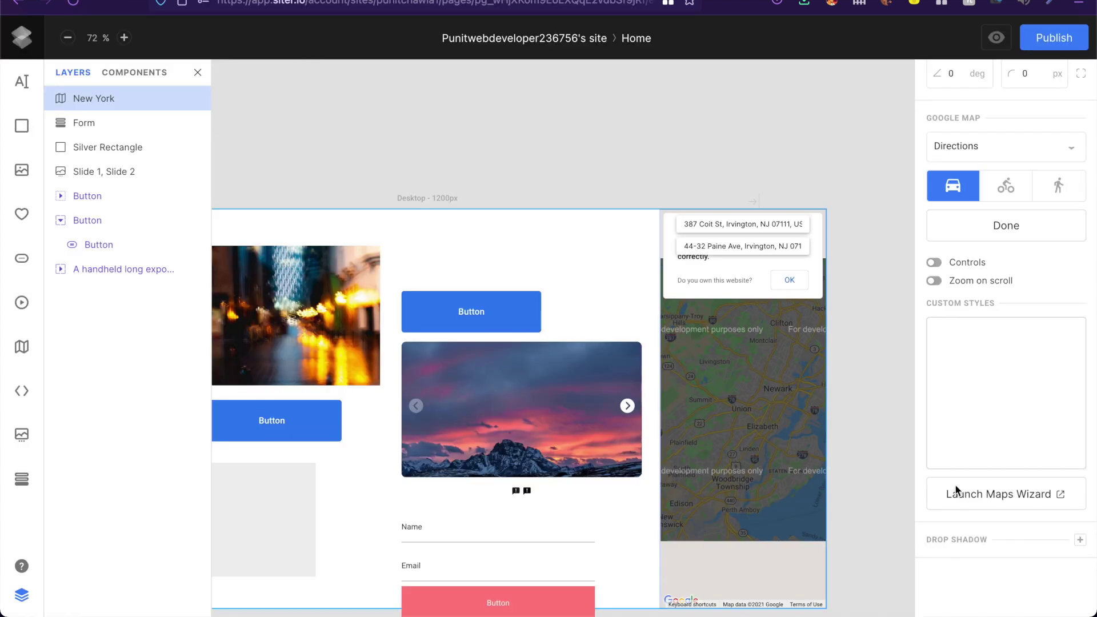
pyautogui.click(964, 365)
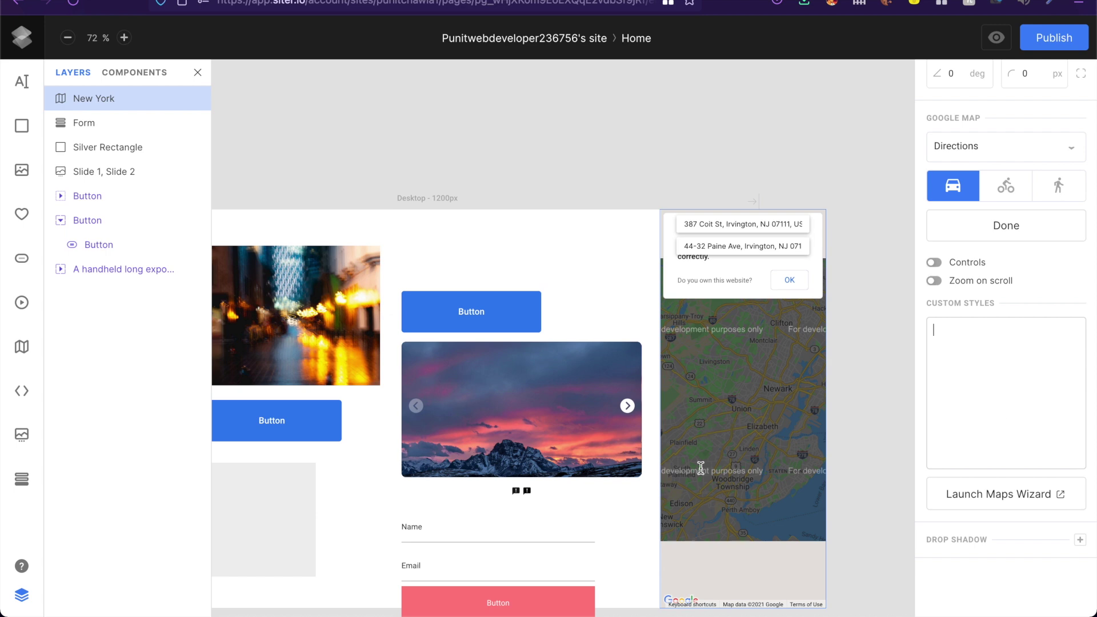
pyautogui.click(453, 169)
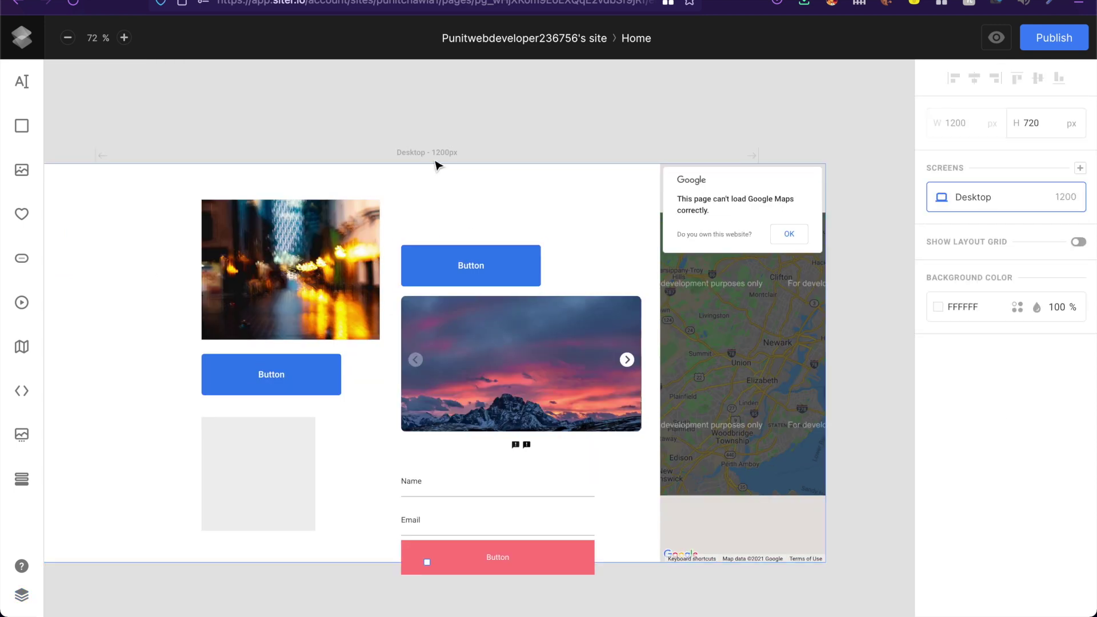
# - Add a 375 px Mobile Portrait screen next to Desktop from the Screens + menu
pyautogui.scroll(-3, 436, 164)
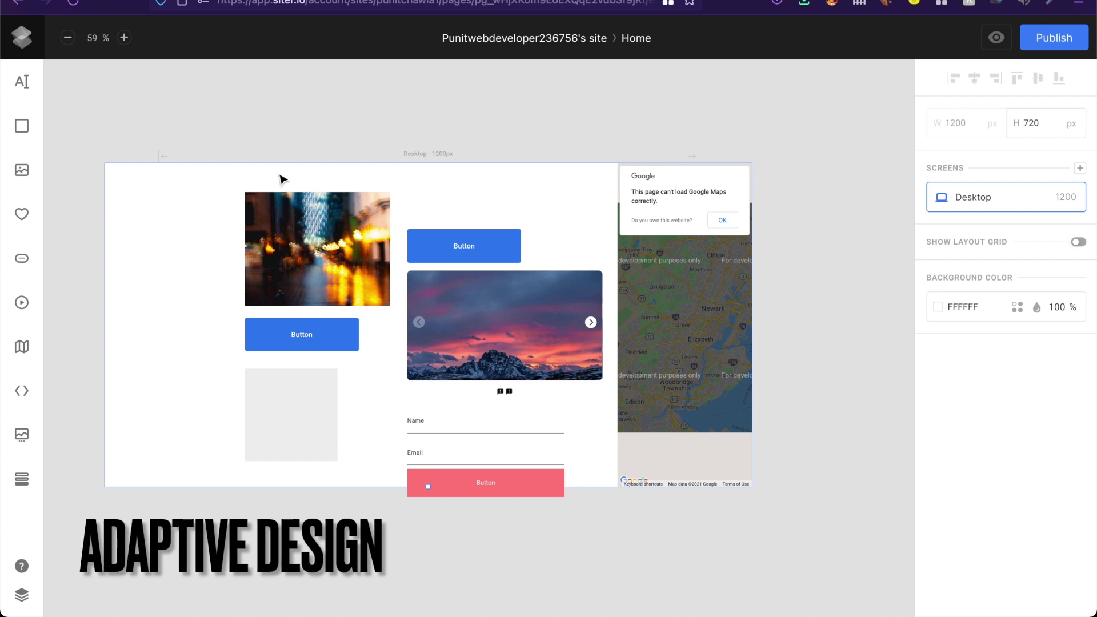
pyautogui.hscroll(3, 602, 173)
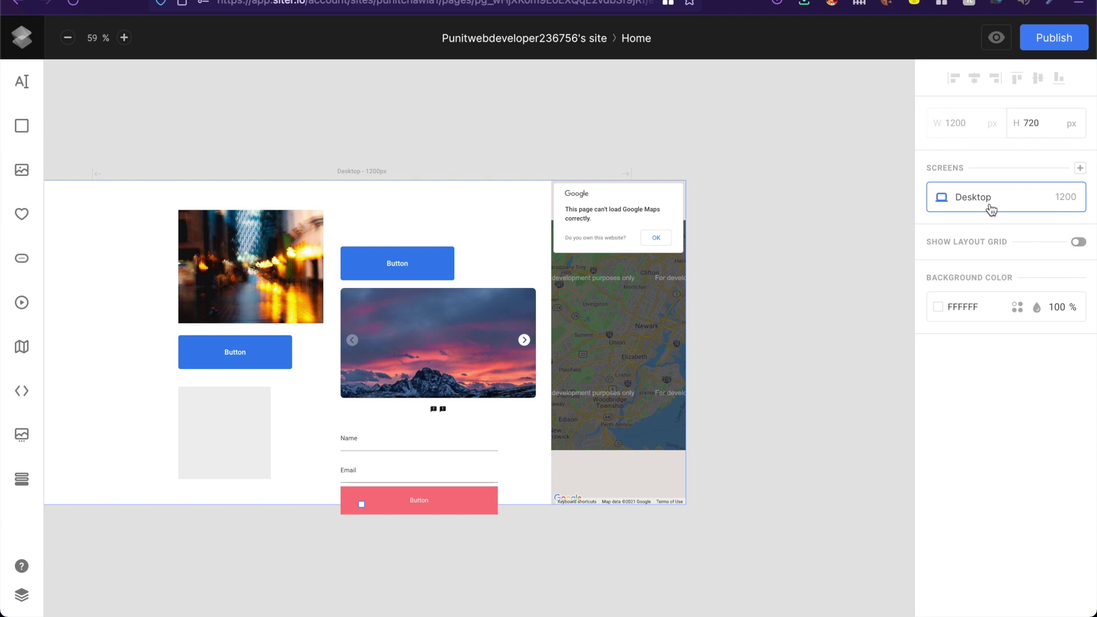
pyautogui.click(1080, 170)
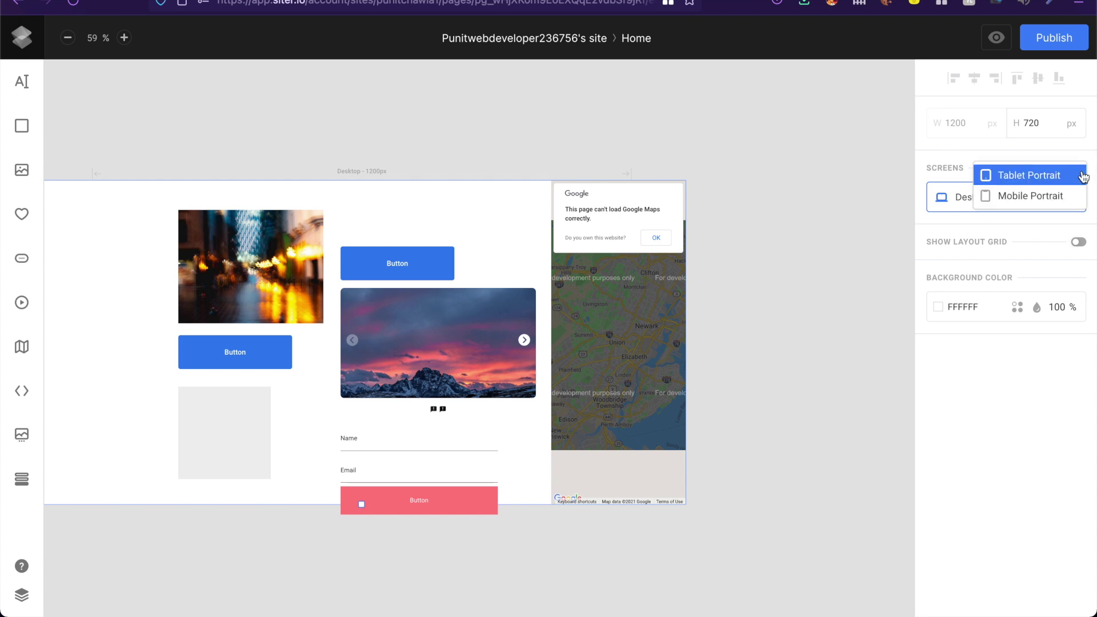
pyautogui.click(1022, 196)
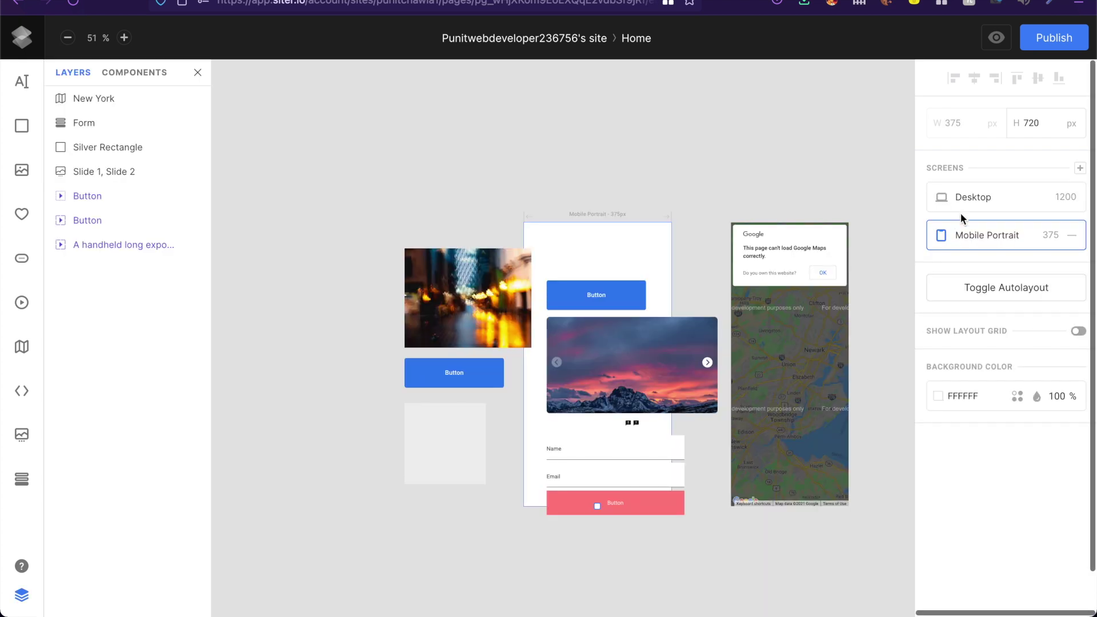
# - Compare the Desktop and Mobile Portrait layouts by switching between them repeatedly
pyautogui.click(964, 206)
pyautogui.click(958, 232)
pyautogui.click(969, 199)
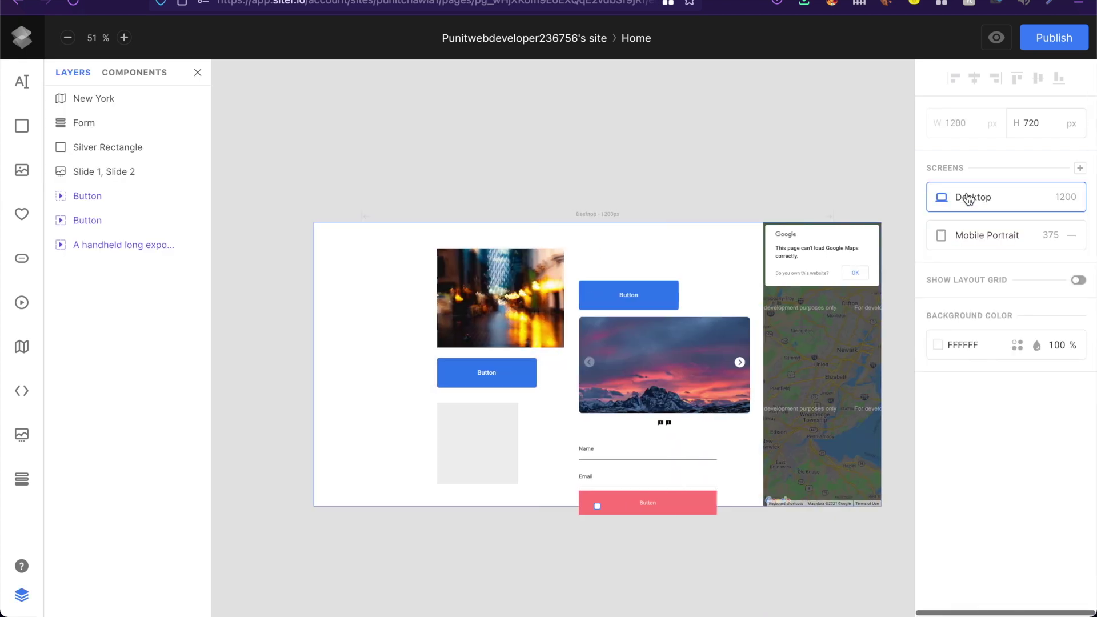
pyautogui.click(962, 228)
pyautogui.click(971, 198)
pyautogui.click(973, 248)
pyautogui.click(965, 198)
pyautogui.click(963, 235)
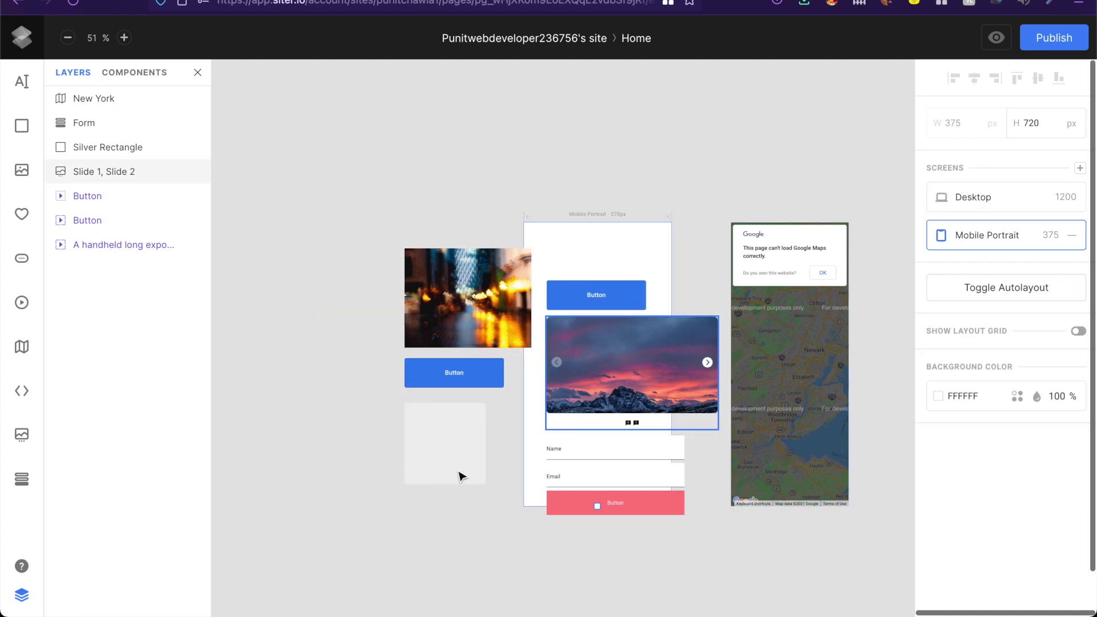
pyautogui.click(607, 342)
pyautogui.press('Escape')
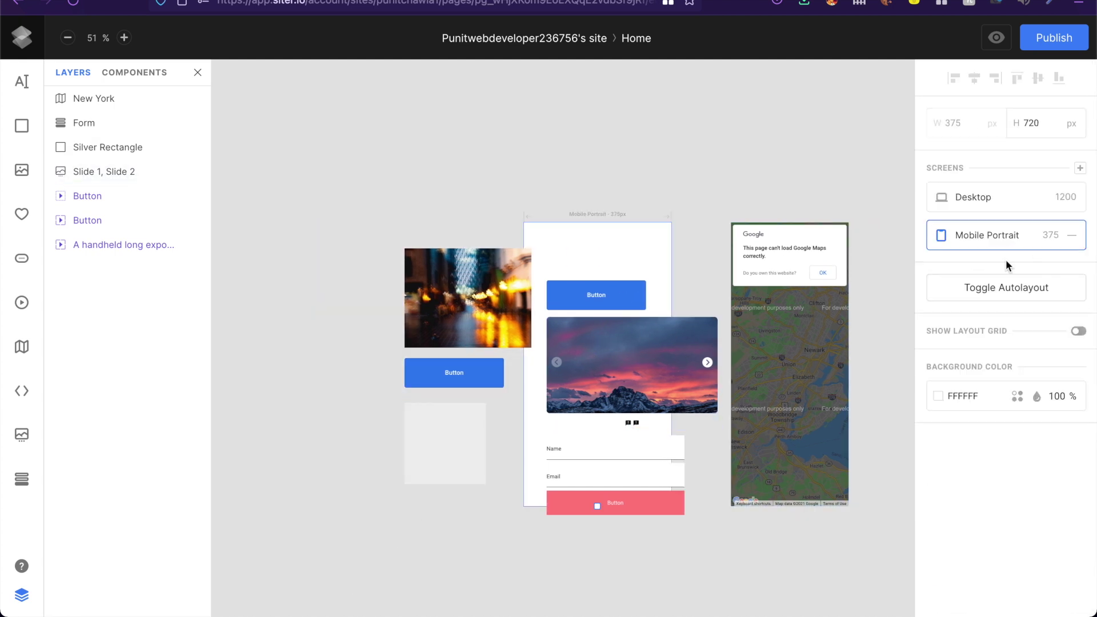
pyautogui.click(972, 196)
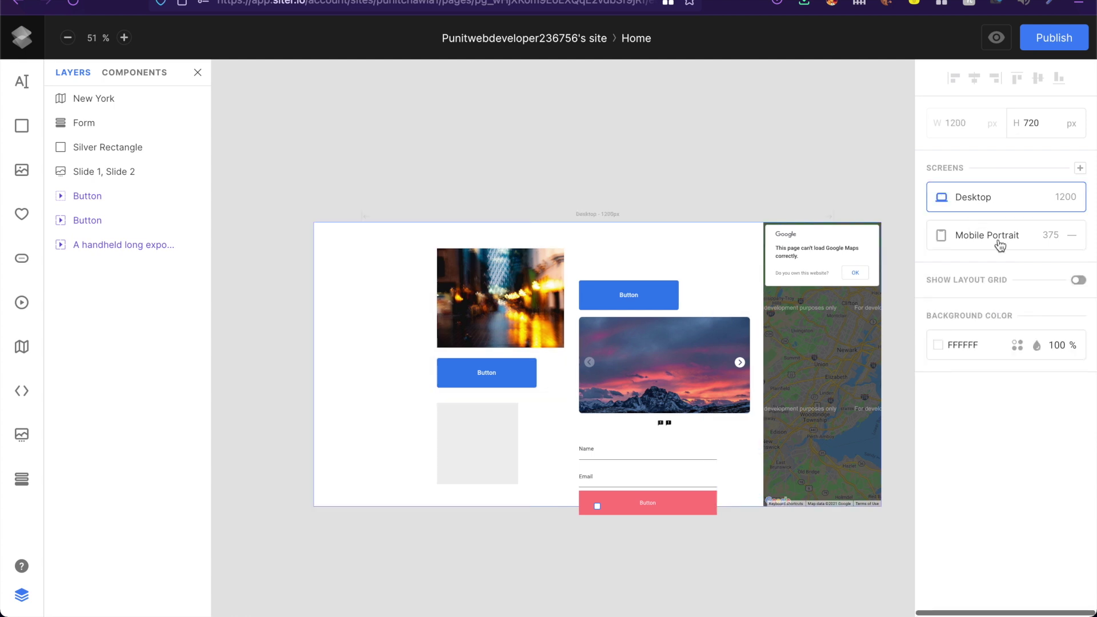
pyautogui.click(980, 241)
# - Apply Toggle Autolayout on Mobile Portrait to stack elements in one column, then compare with Desktop
pyautogui.click(998, 296)
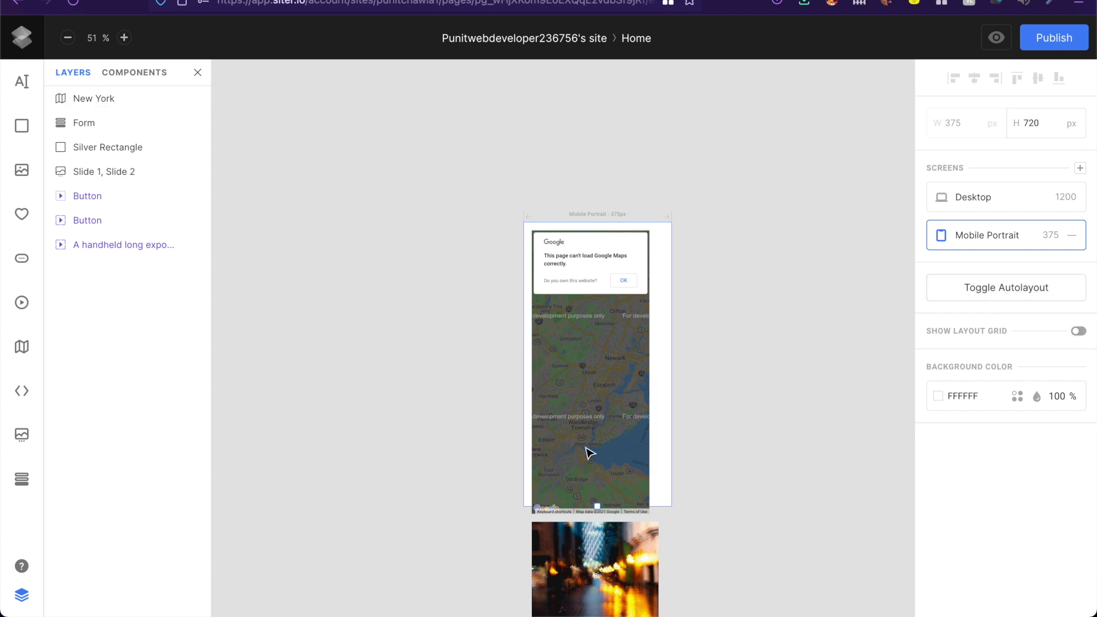
pyautogui.scroll(-3, 589, 451)
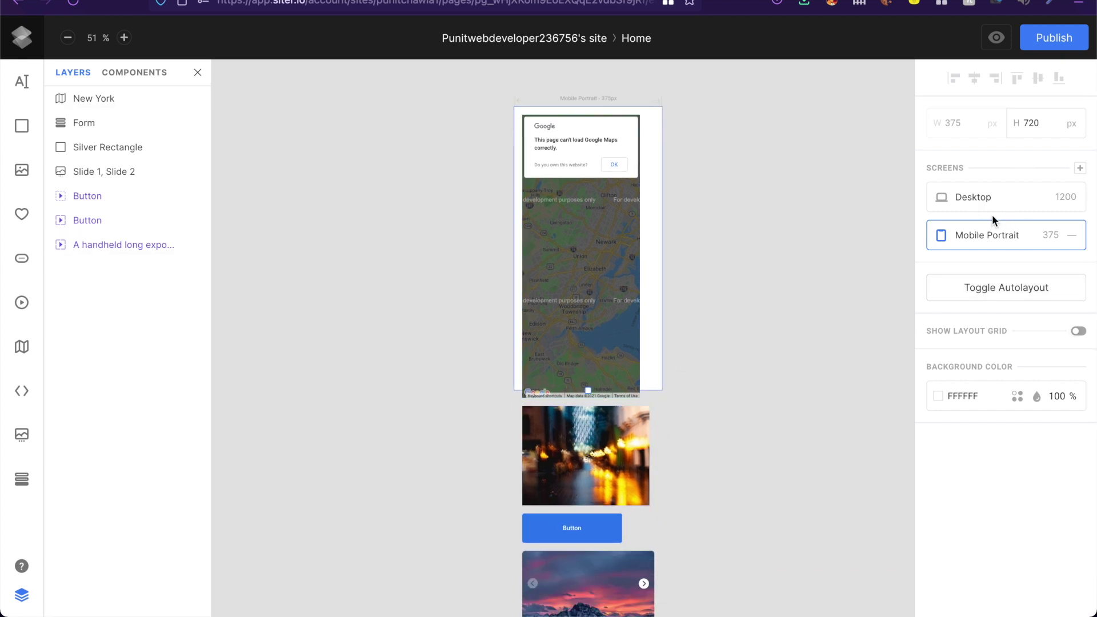
pyautogui.click(955, 196)
pyautogui.click(1016, 233)
pyautogui.click(745, 435)
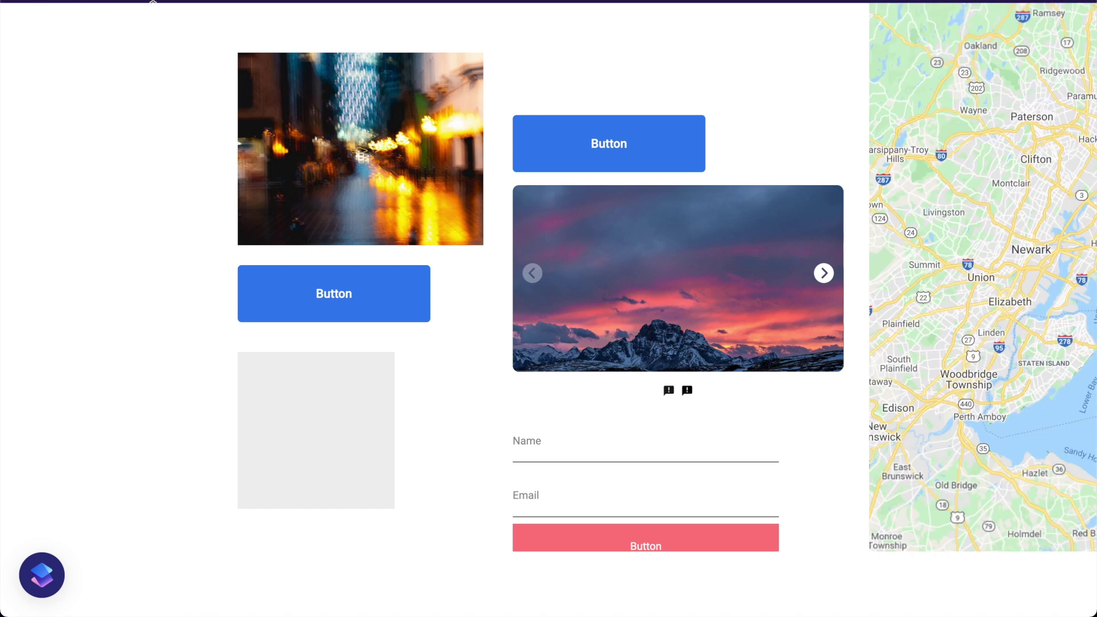
# - In the preview, pan the map toward New York and test submitting the empty contact form
pyautogui.click(1045, 98)
pyautogui.moveTo(1046, 97); pyautogui.dragTo(959, 78)
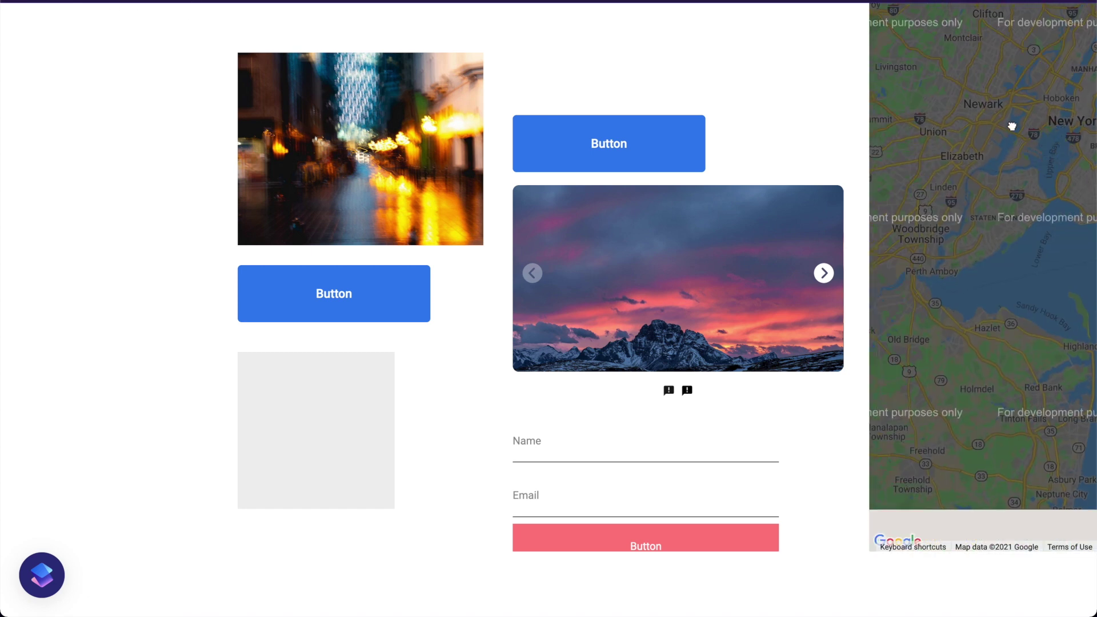
pyautogui.click(580, 548)
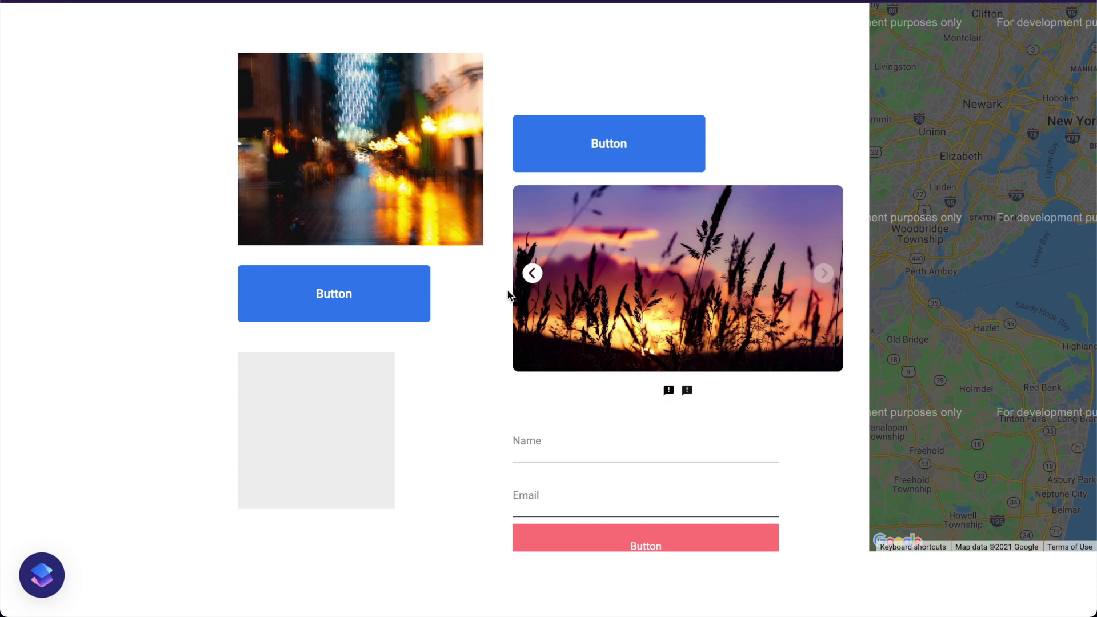
pyautogui.click(532, 274)
# - Cycle the carousel between the grass and mountain images, then leave the preview
pyautogui.click(827, 277)
pyautogui.click(823, 274)
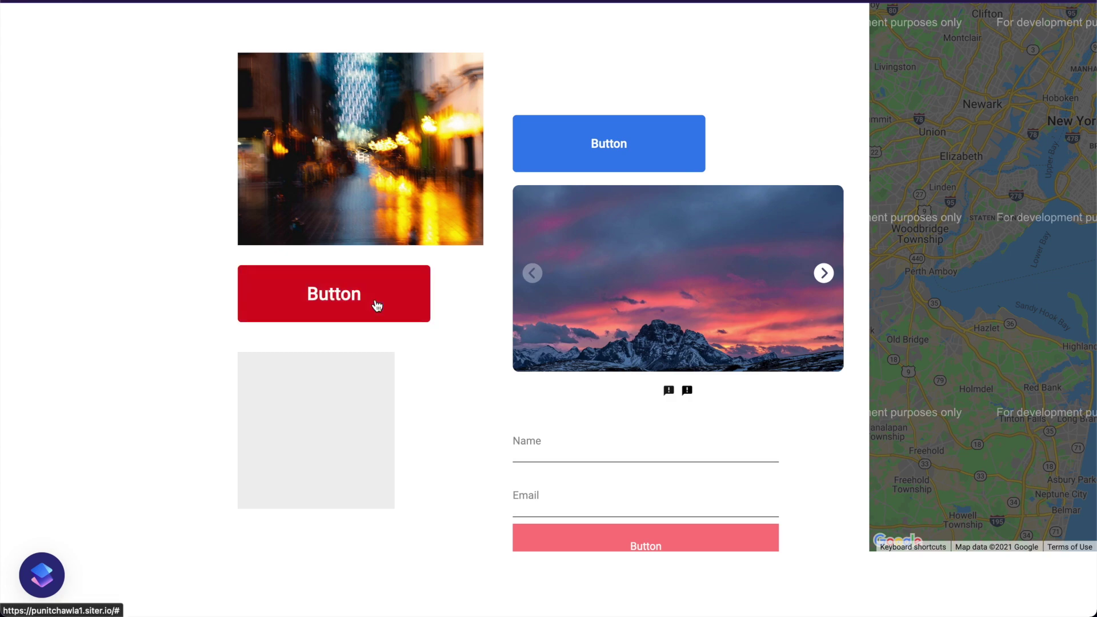
pyautogui.press('super+w')
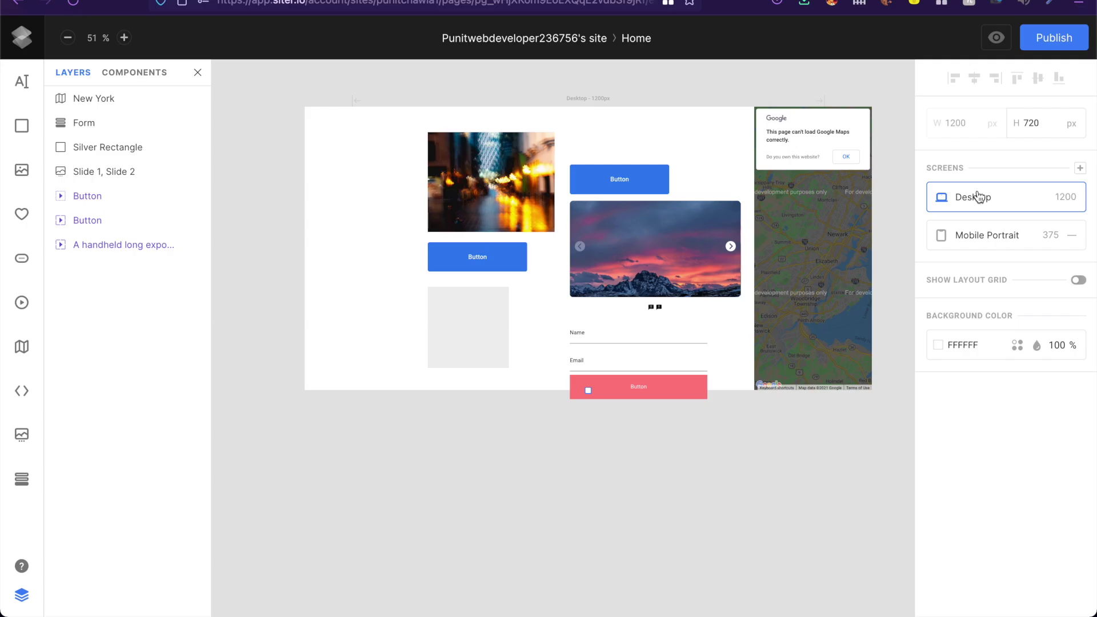